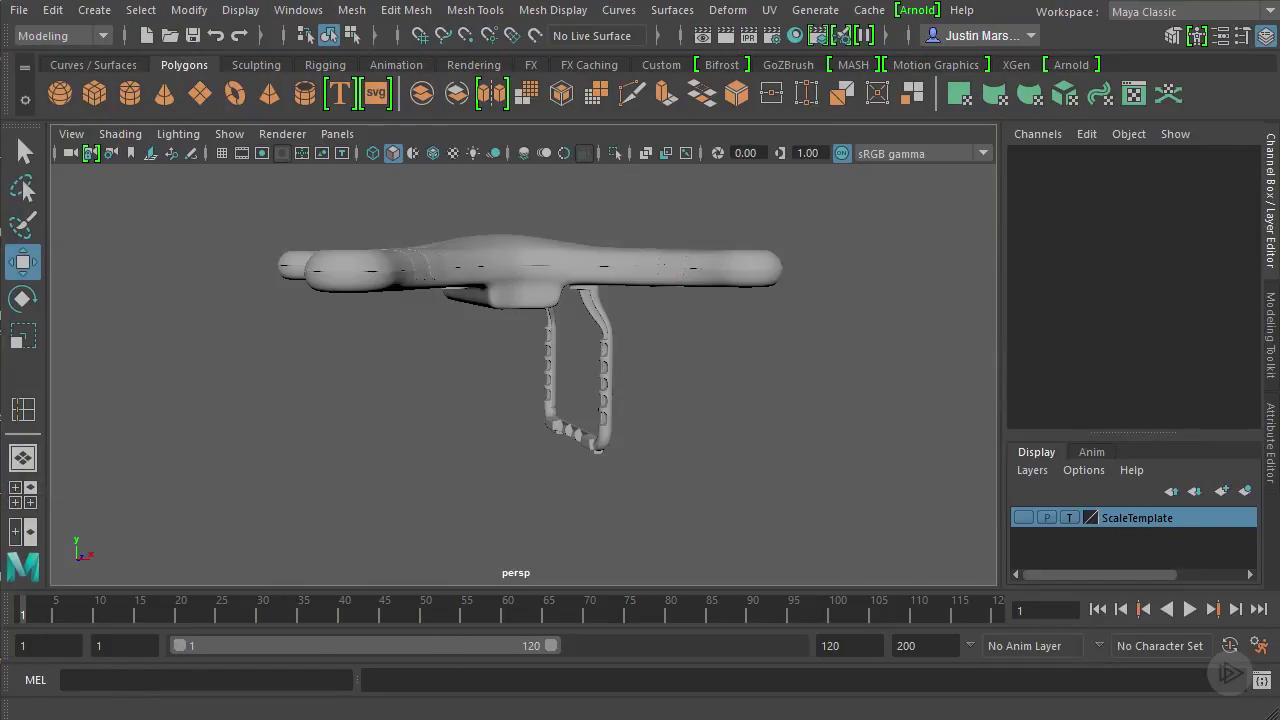
Examine the upper part of the landing gear leg and compare it with the reference photo of the real drone.
{"action": "left_click_drag", "start_coordinate": [611, 431], "coordinate": [592, 367], "text": "alt"}
{"action": "right_click_drag", "start_coordinate": [592, 367], "coordinate": [957, 346], "text": "alt"}
{"action": "left_click", "coordinate": [710, 290]}
{"action": "left_click_drag", "start_coordinate": [712, 295], "coordinate": [766, 404], "text": "alt"}
{"action": "right_click_drag", "start_coordinate": [766, 404], "coordinate": [924, 374], "text": "alt"}
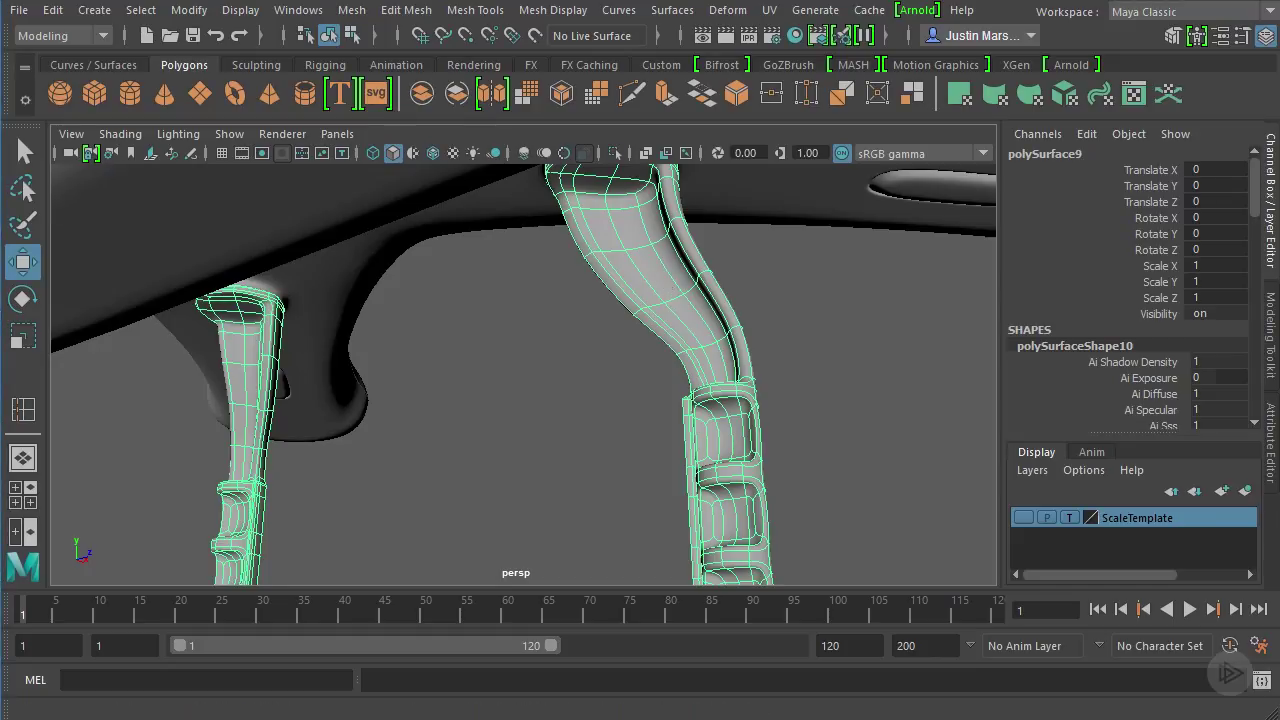
{"action": "key", "text": "alt+Tab"}
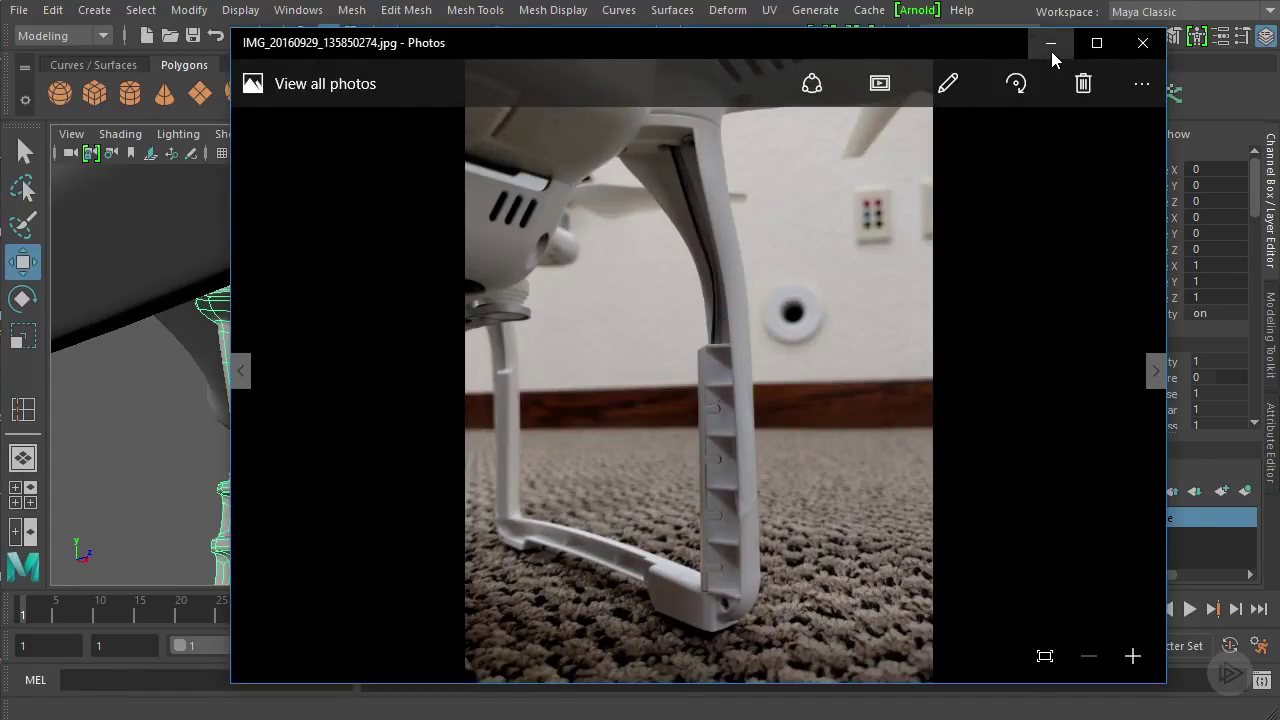
{"action": "left_click", "coordinate": [1051, 40]}
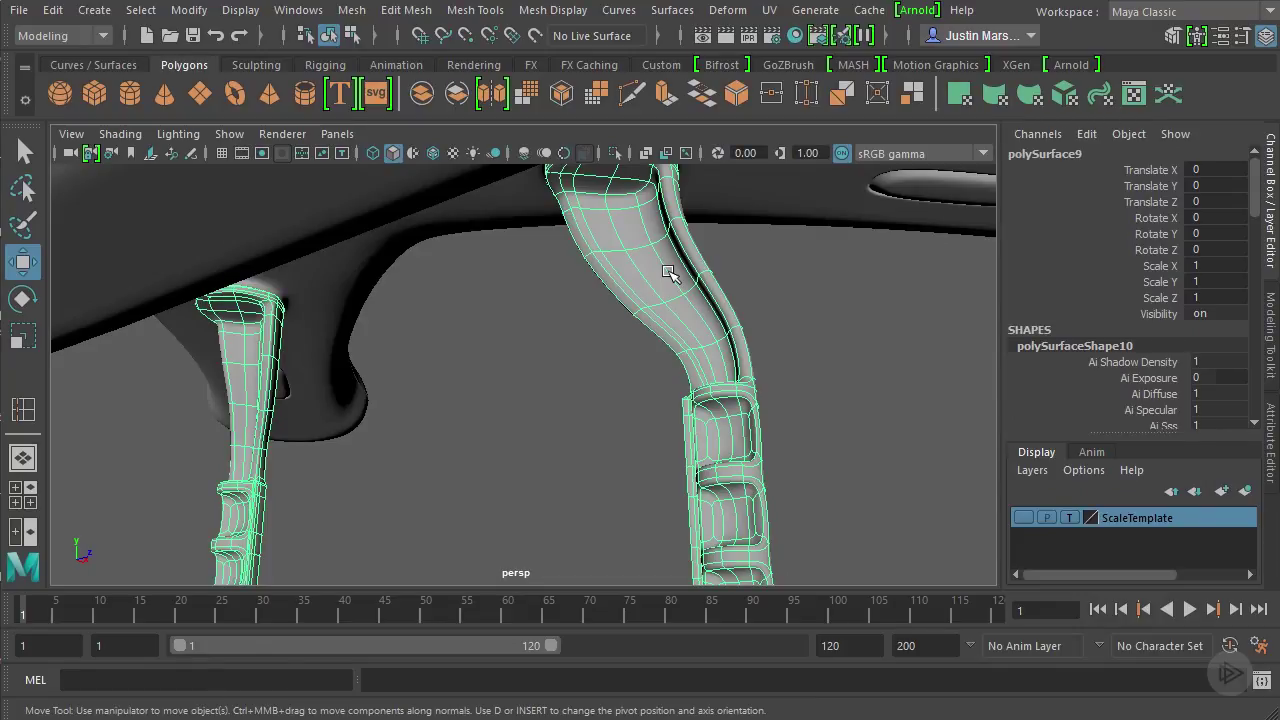
In the front view, draw a seven-point CV curve beside the upper strut, from its mounting plate down to the first rib.
{"action": "left_click_drag", "start_coordinate": [857, 292], "coordinate": [860, 338], "text": "alt"}
{"action": "middle_click_drag", "start_coordinate": [860, 338], "coordinate": [803, 338], "text": "alt"}
{"action": "right_click_drag", "start_coordinate": [803, 338], "coordinate": [632, 343], "text": "alt"}
{"action": "key", "text": "space"}
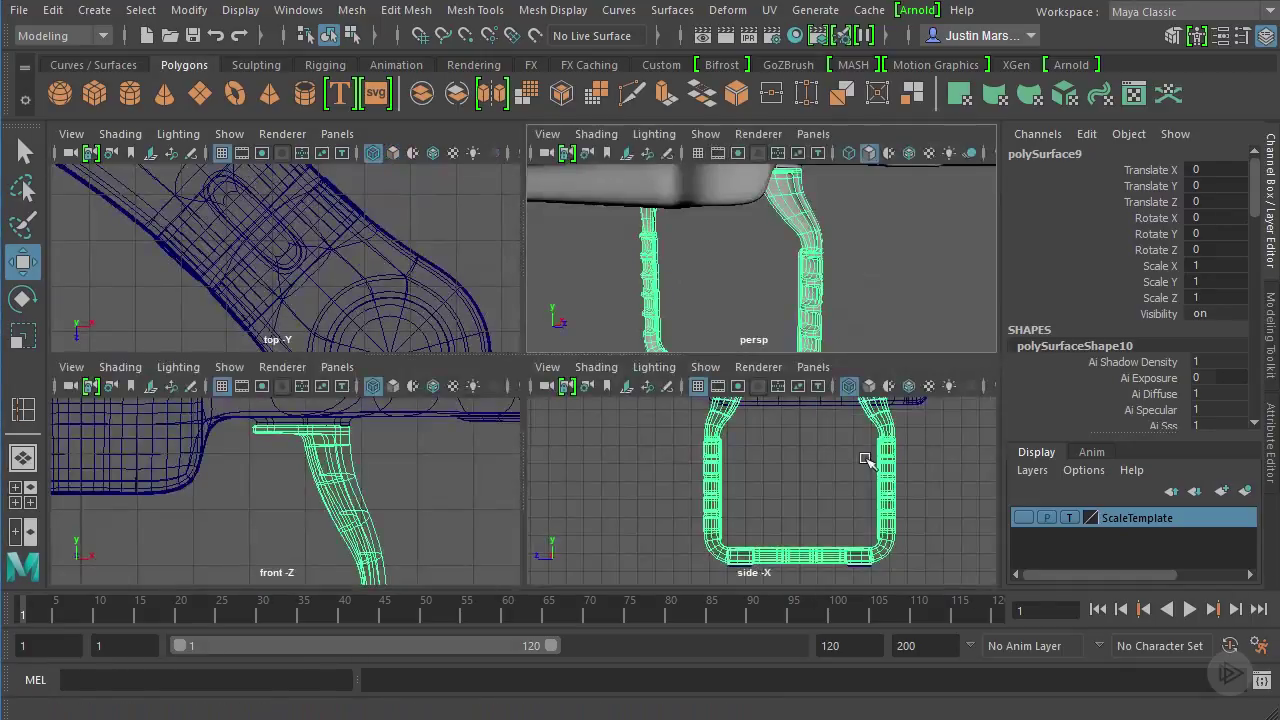
{"action": "key", "text": "space"}
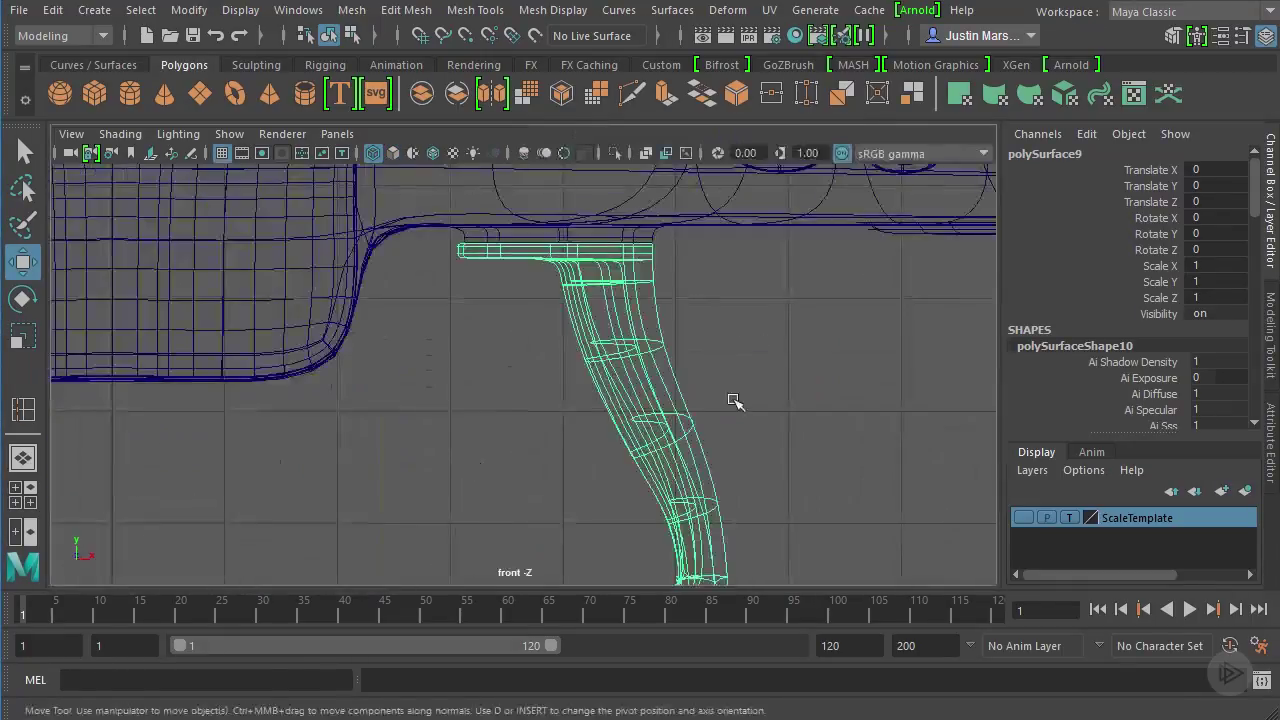
{"action": "scroll", "coordinate": [651, 280], "scroll_direction": "up", "scroll_amount": 4}
{"action": "scroll", "coordinate": [870, 325], "scroll_direction": "down", "scroll_amount": 6}
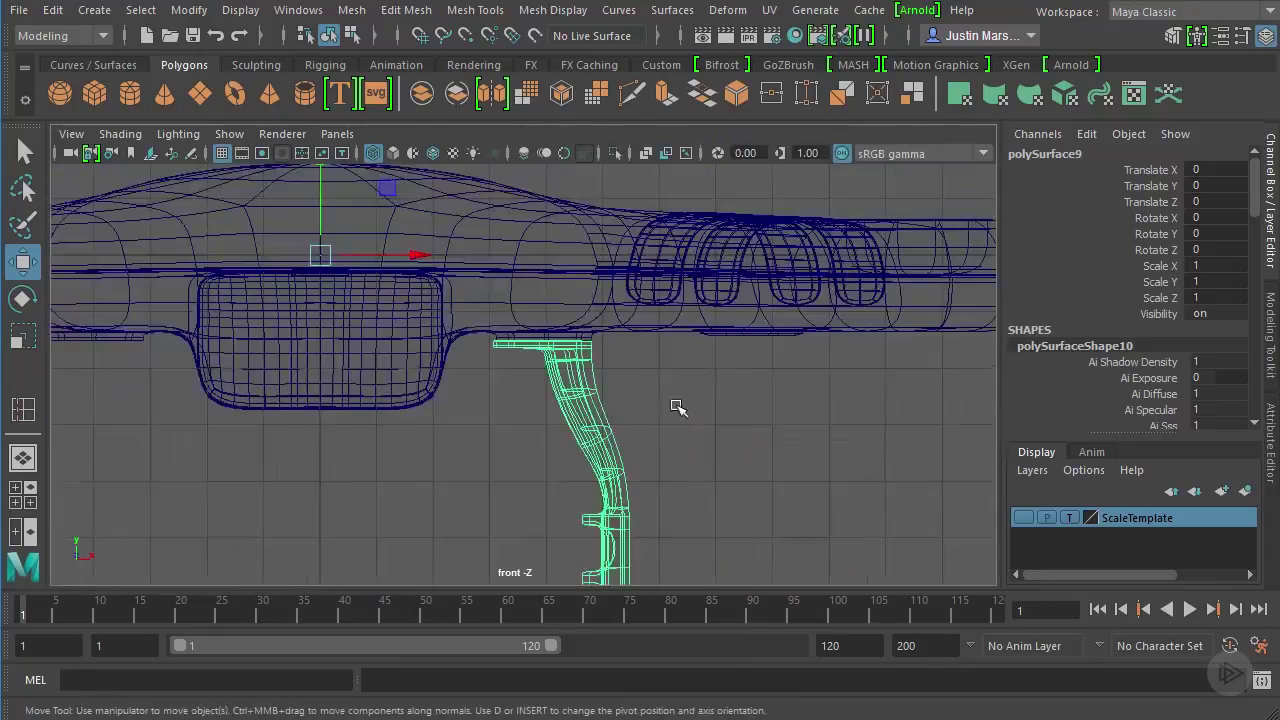
{"action": "left_click", "coordinate": [86, 12]}
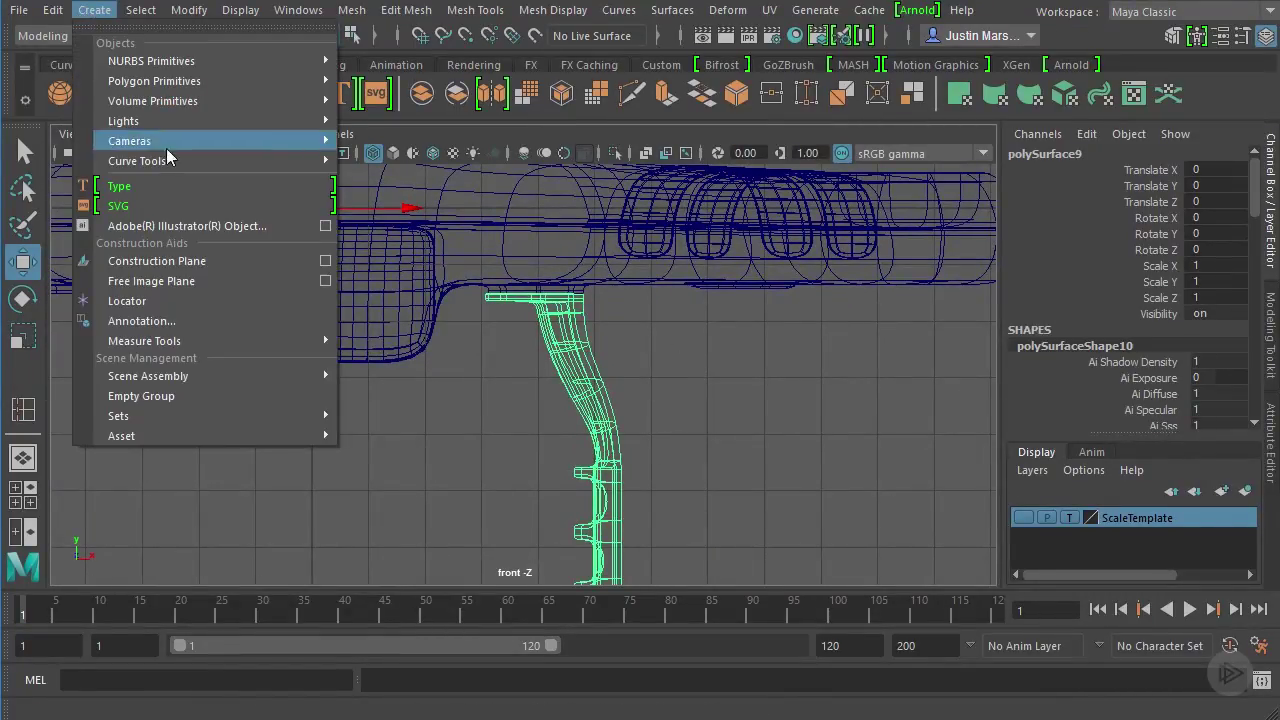
{"action": "mouse_move", "coordinate": [160, 168]}
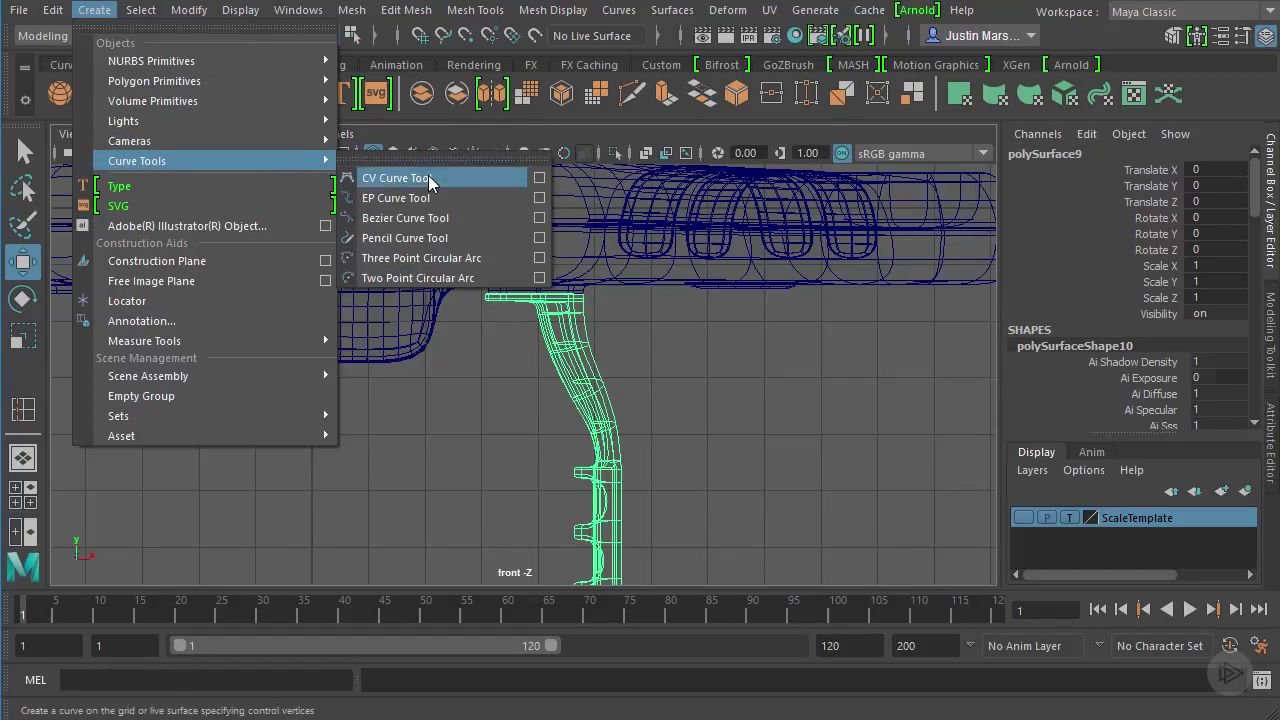
{"action": "left_click", "coordinate": [400, 178]}
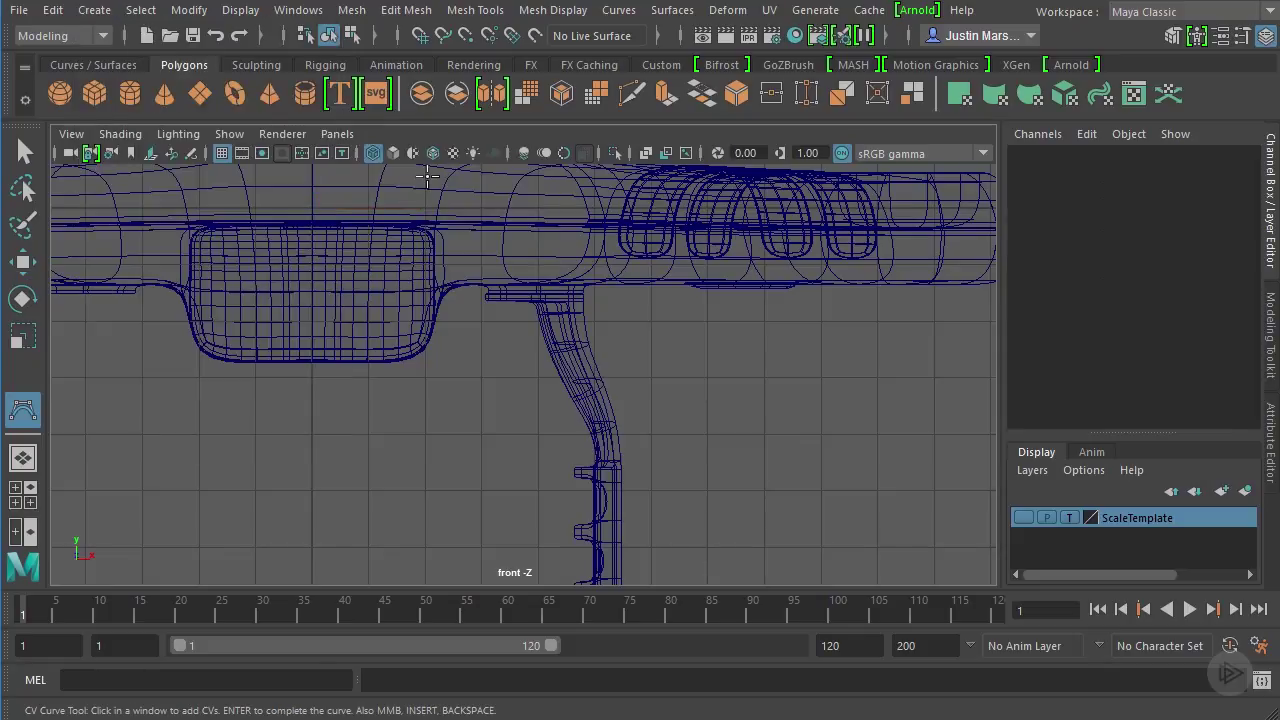
{"action": "middle_click_drag", "start_coordinate": [707, 327], "coordinate": [709, 380], "text": "alt"}
{"action": "right_click_drag", "start_coordinate": [702, 385], "coordinate": [892, 368], "text": "alt"}
{"action": "middle_click_drag", "start_coordinate": [700, 367], "coordinate": [665, 256], "text": "alt"}
{"action": "right_click_drag", "start_coordinate": [674, 298], "coordinate": [728, 312], "text": "alt"}
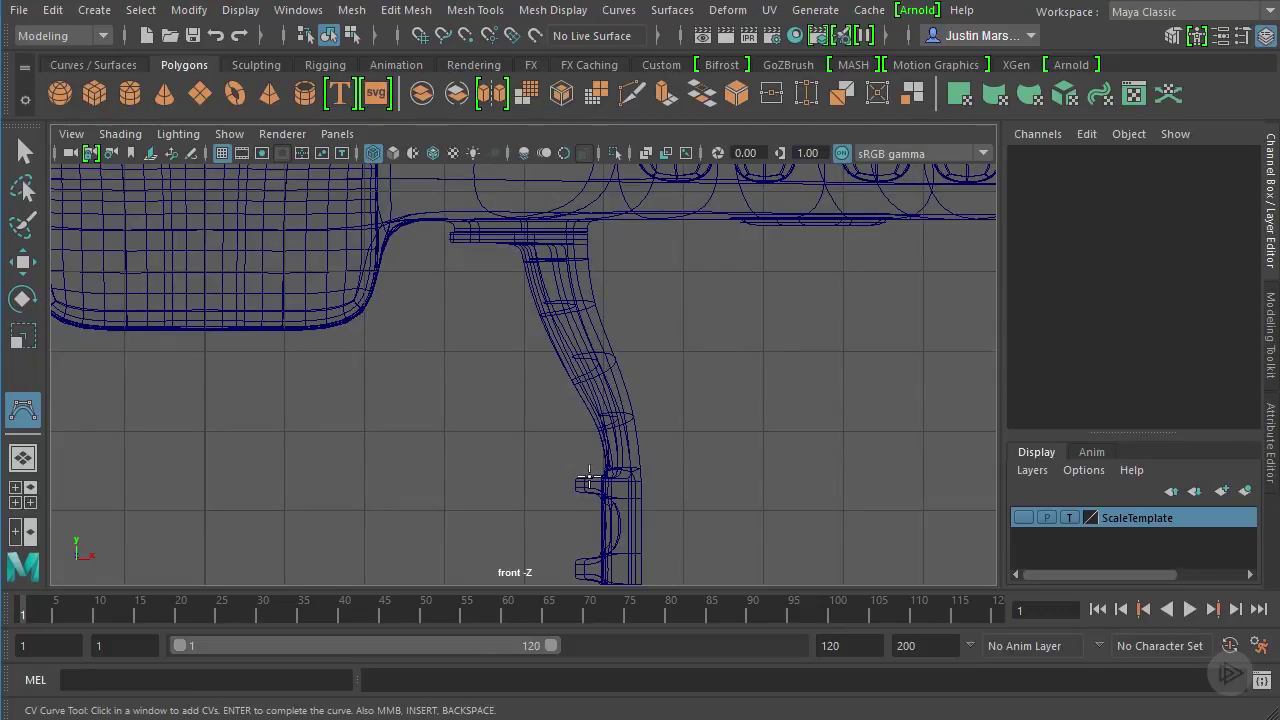
{"action": "left_click", "coordinate": [504, 226]}
{"action": "left_click", "coordinate": [511, 312]}
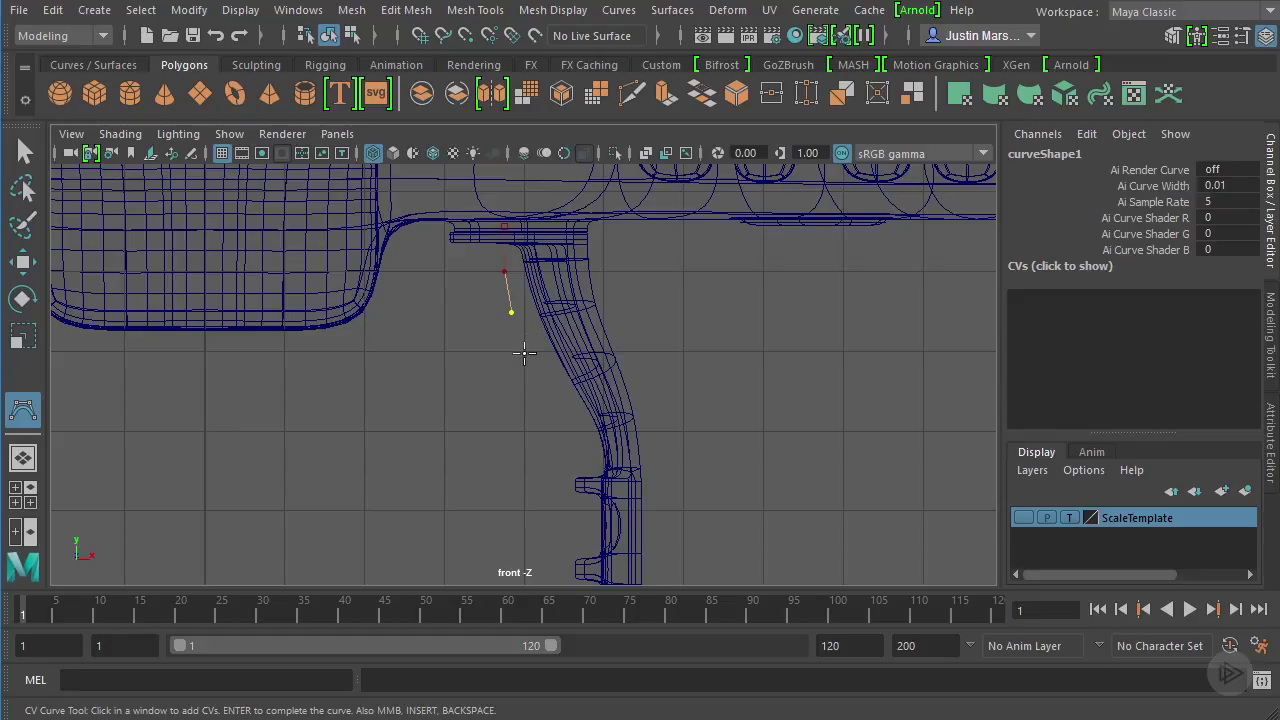
{"action": "left_click", "coordinate": [564, 398]}
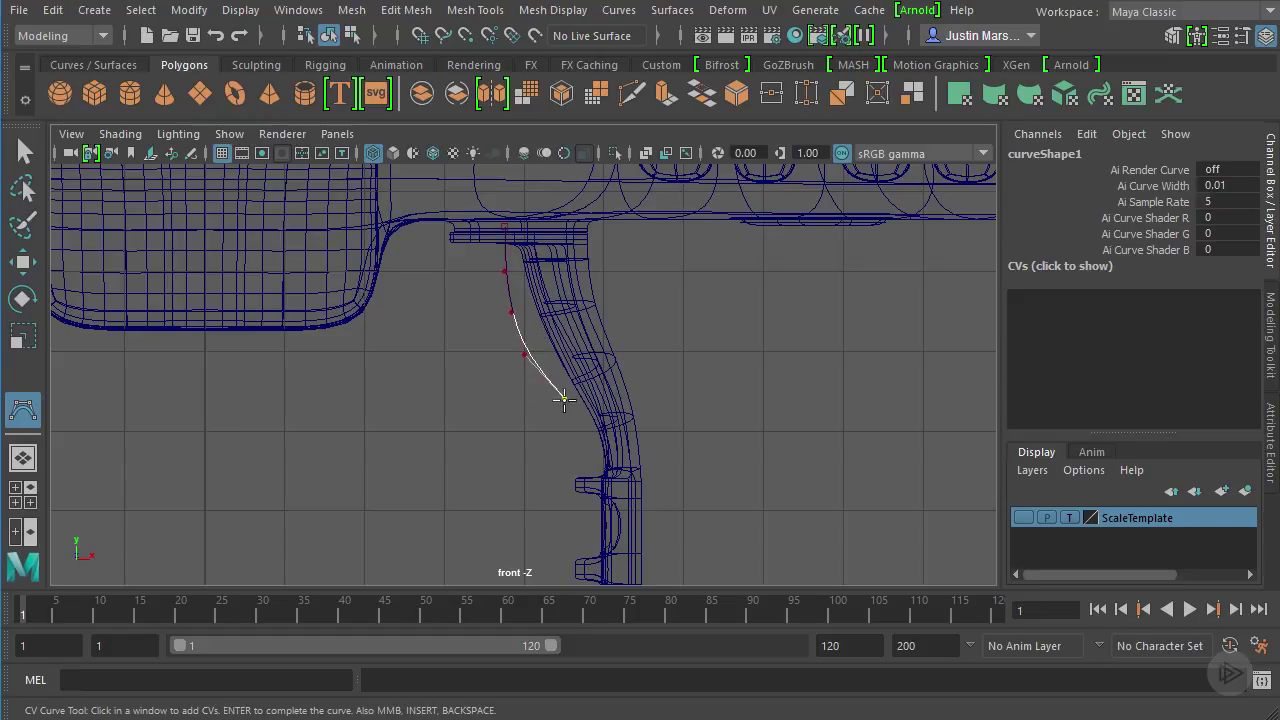
{"action": "left_click", "coordinate": [583, 447]}
{"action": "left_click", "coordinate": [606, 478]}
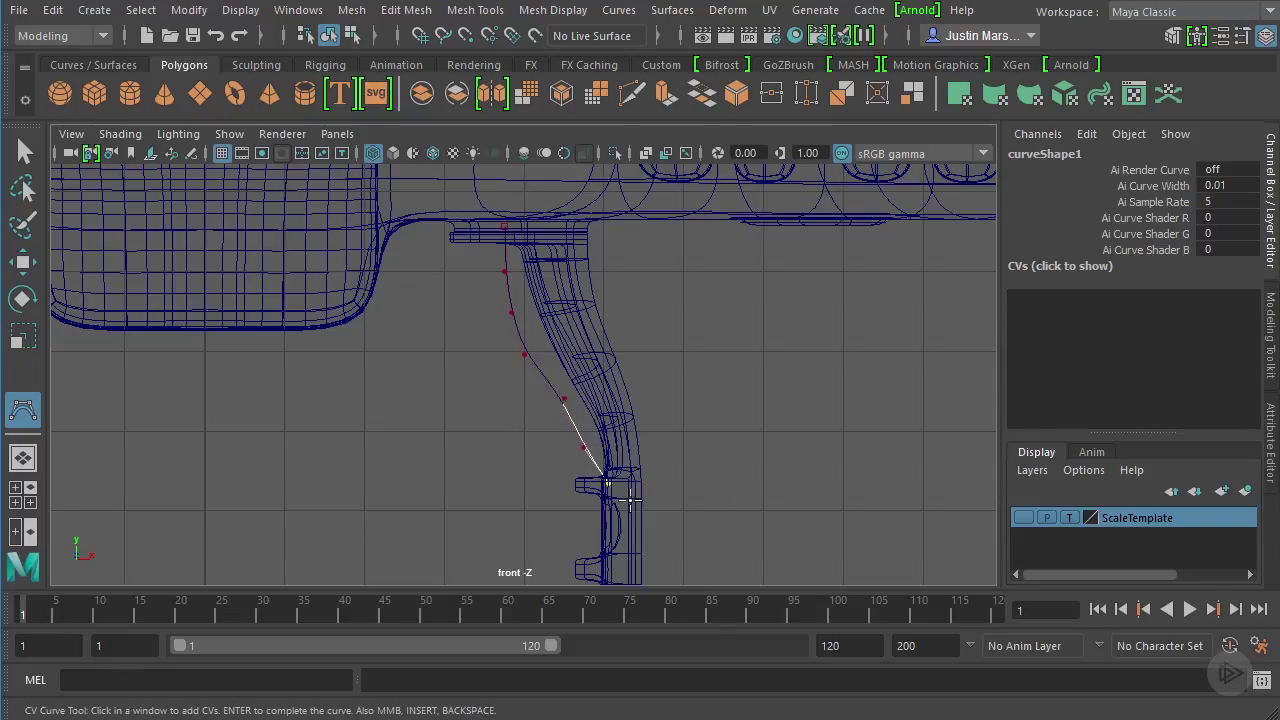
{"action": "key", "text": "w"}
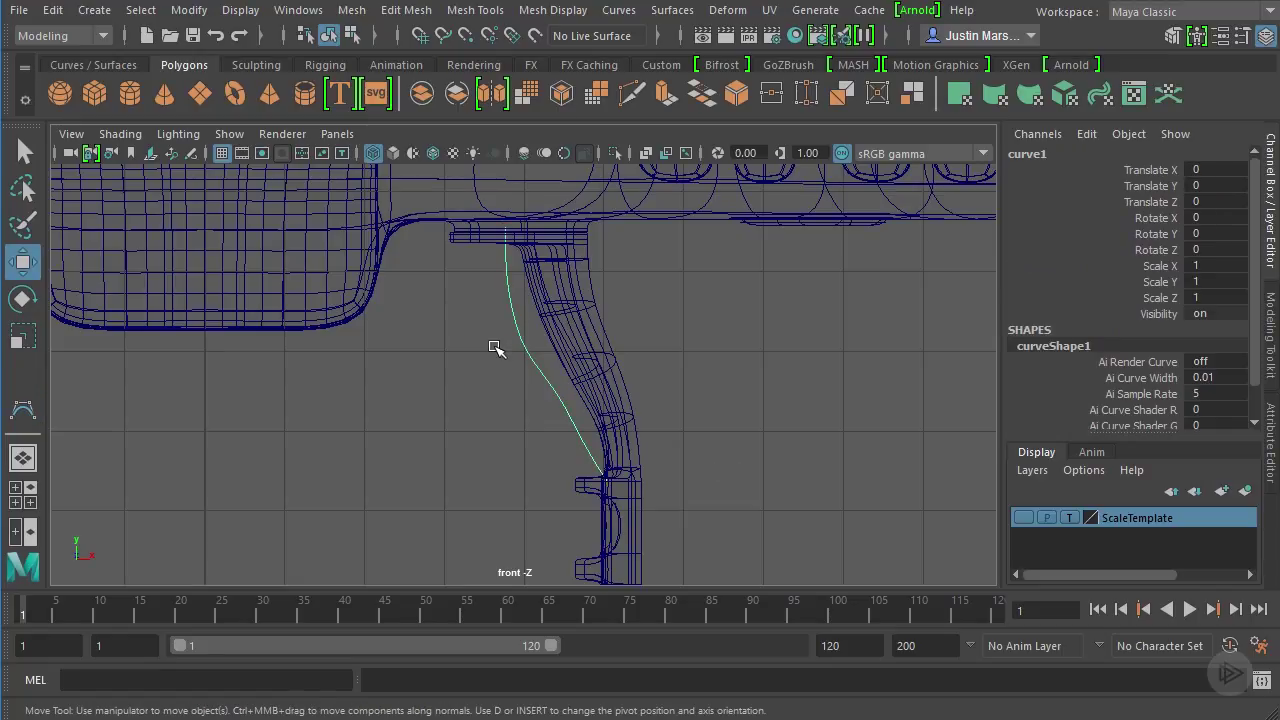
Display the curve's control vertices and shift the second, third and fourth ones outward along X toward the strut.
{"action": "middle_click_drag", "start_coordinate": [526, 344], "coordinate": [569, 382], "text": "alt"}
{"action": "right_click_drag", "start_coordinate": [618, 388], "coordinate": [677, 403], "text": "alt"}
{"action": "right_click", "coordinate": [590, 373]}
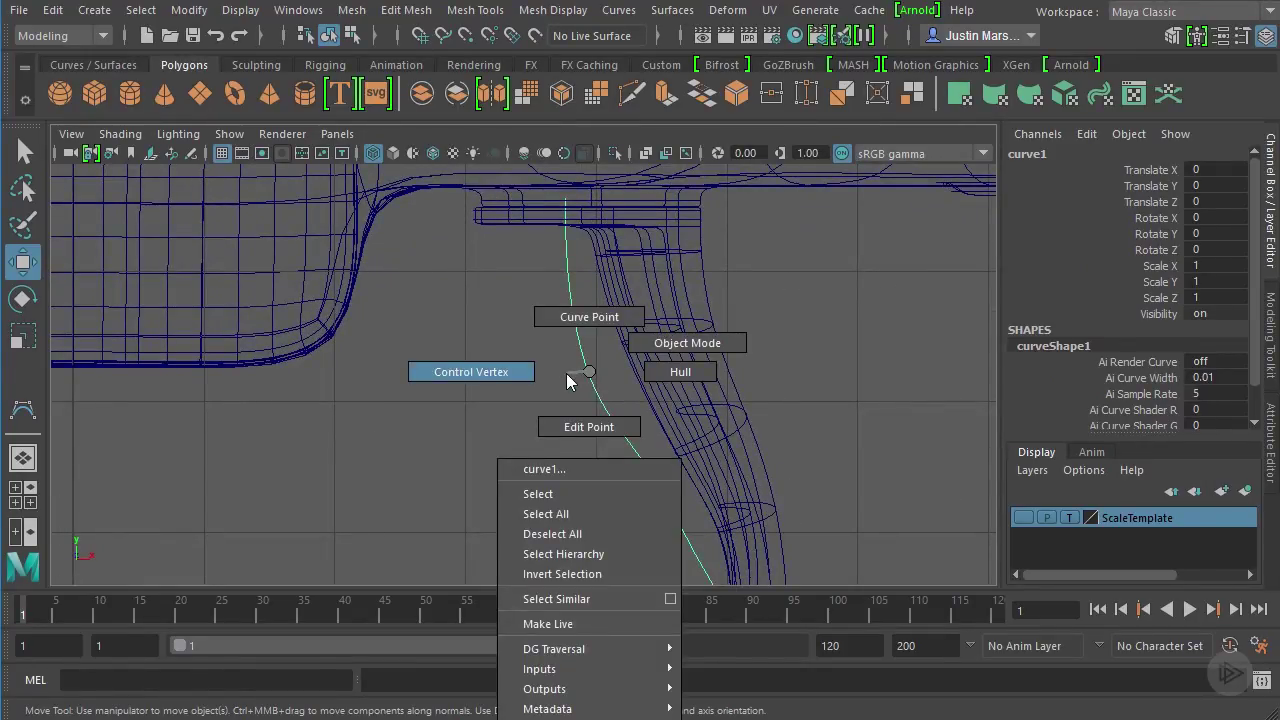
{"action": "left_click", "coordinate": [502, 375]}
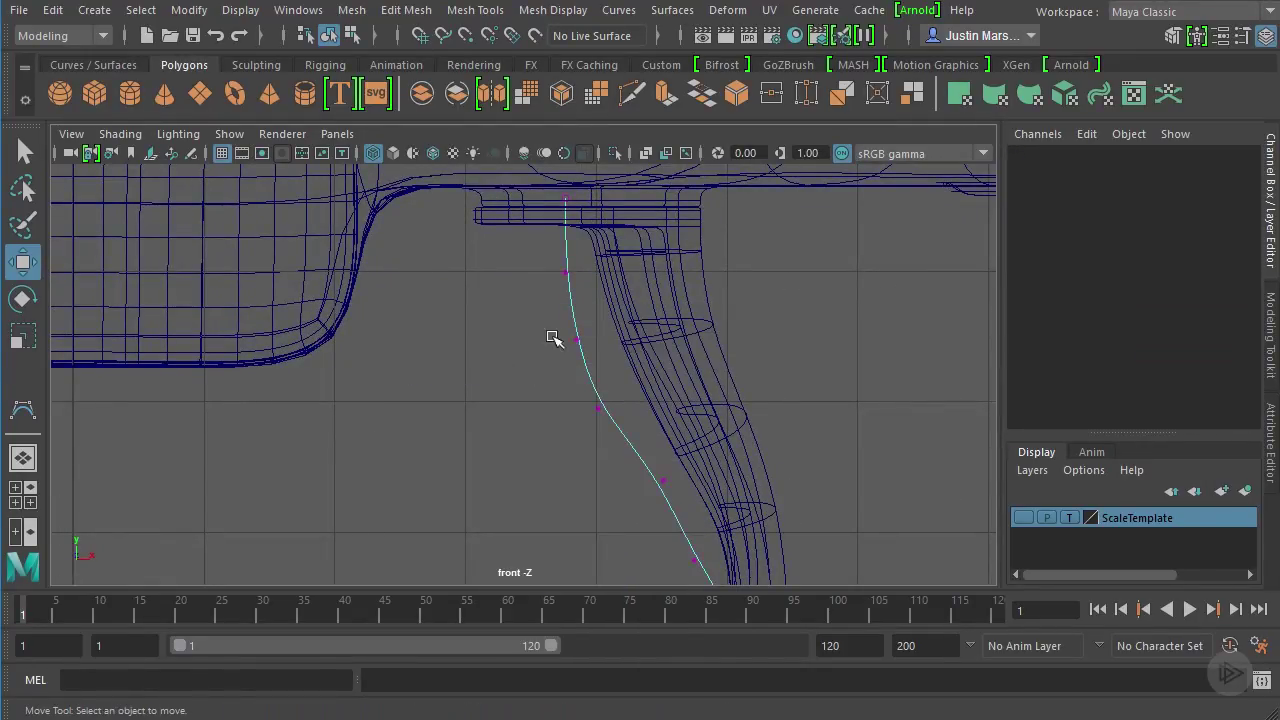
{"action": "left_click_drag", "start_coordinate": [602, 260], "coordinate": [493, 293]}
{"action": "left_click_drag", "start_coordinate": [661, 271], "coordinate": [686, 271]}
{"action": "left_click_drag", "start_coordinate": [647, 316], "coordinate": [512, 362]}
{"action": "left_click_drag", "start_coordinate": [671, 341], "coordinate": [706, 329]}
{"action": "middle_click_drag", "start_coordinate": [727, 400], "coordinate": [750, 311], "text": "alt"}
{"action": "scroll", "coordinate": [751, 313], "scroll_direction": "up", "scroll_amount": 2}
{"action": "left_click_drag", "start_coordinate": [688, 290], "coordinate": [572, 348]}
{"action": "left_click_drag", "start_coordinate": [742, 309], "coordinate": [788, 305]}
Pull the curve's second, third and fourth control vertices back inward along X to shape the upper bend.
{"action": "middle_click_drag", "start_coordinate": [668, 212], "coordinate": [676, 346], "text": "alt"}
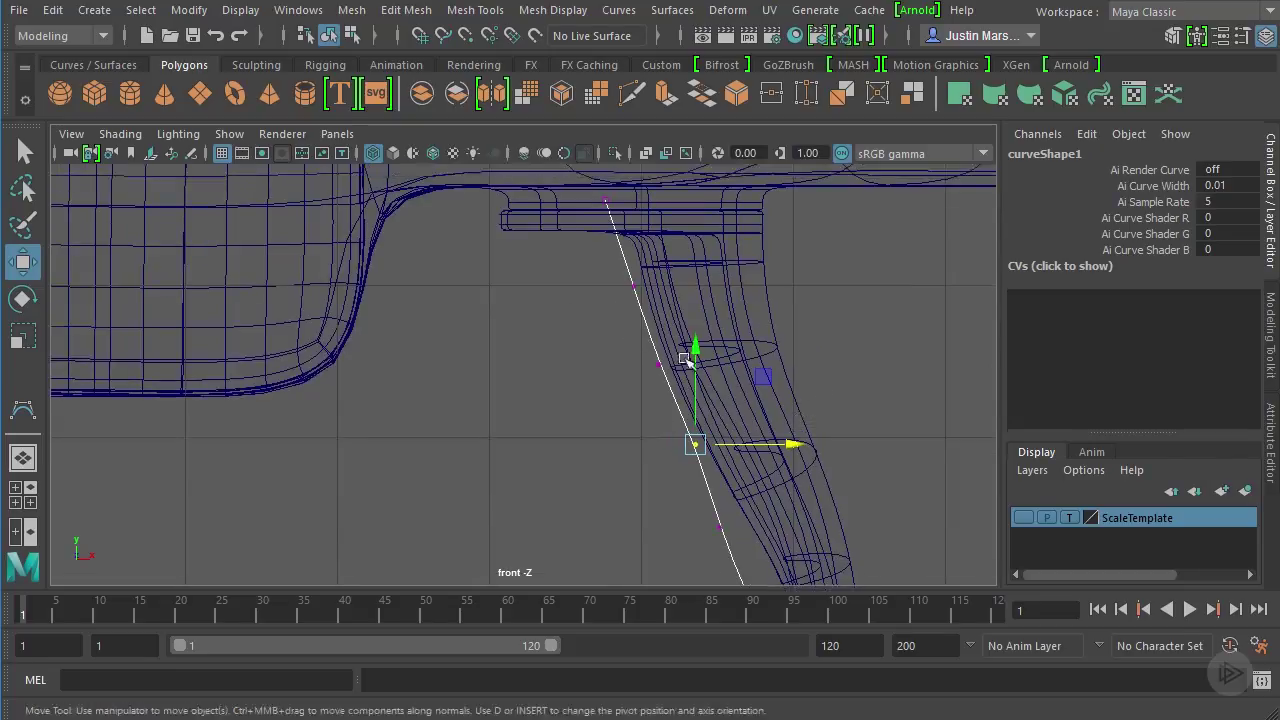
{"action": "left_click_drag", "start_coordinate": [657, 252], "coordinate": [584, 318]}
{"action": "left_click_drag", "start_coordinate": [720, 288], "coordinate": [693, 292]}
{"action": "left_click_drag", "start_coordinate": [709, 341], "coordinate": [634, 386]}
{"action": "left_click_drag", "start_coordinate": [739, 367], "coordinate": [730, 371]}
{"action": "middle_click_drag", "start_coordinate": [765, 402], "coordinate": [709, 316], "text": "alt"}
{"action": "left_click_drag", "start_coordinate": [684, 341], "coordinate": [630, 388]}
{"action": "left_click_drag", "start_coordinate": [749, 359], "coordinate": [738, 359]}
Adjust the third, fourth and fifth control vertices in the front view so the curve follows the strut's inner edge.
{"action": "middle_click_drag", "start_coordinate": [763, 449], "coordinate": [742, 318], "text": "alt"}
{"action": "left_click_drag", "start_coordinate": [748, 452], "coordinate": [714, 503]}
{"action": "left_click_drag", "start_coordinate": [730, 380], "coordinate": [628, 338]}
{"action": "left_click_drag", "start_coordinate": [732, 315], "coordinate": [772, 313]}
{"action": "middle_click_drag", "start_coordinate": [792, 344], "coordinate": [817, 454], "text": "alt"}
{"action": "right_click_drag", "start_coordinate": [817, 454], "coordinate": [771, 457], "text": "alt"}
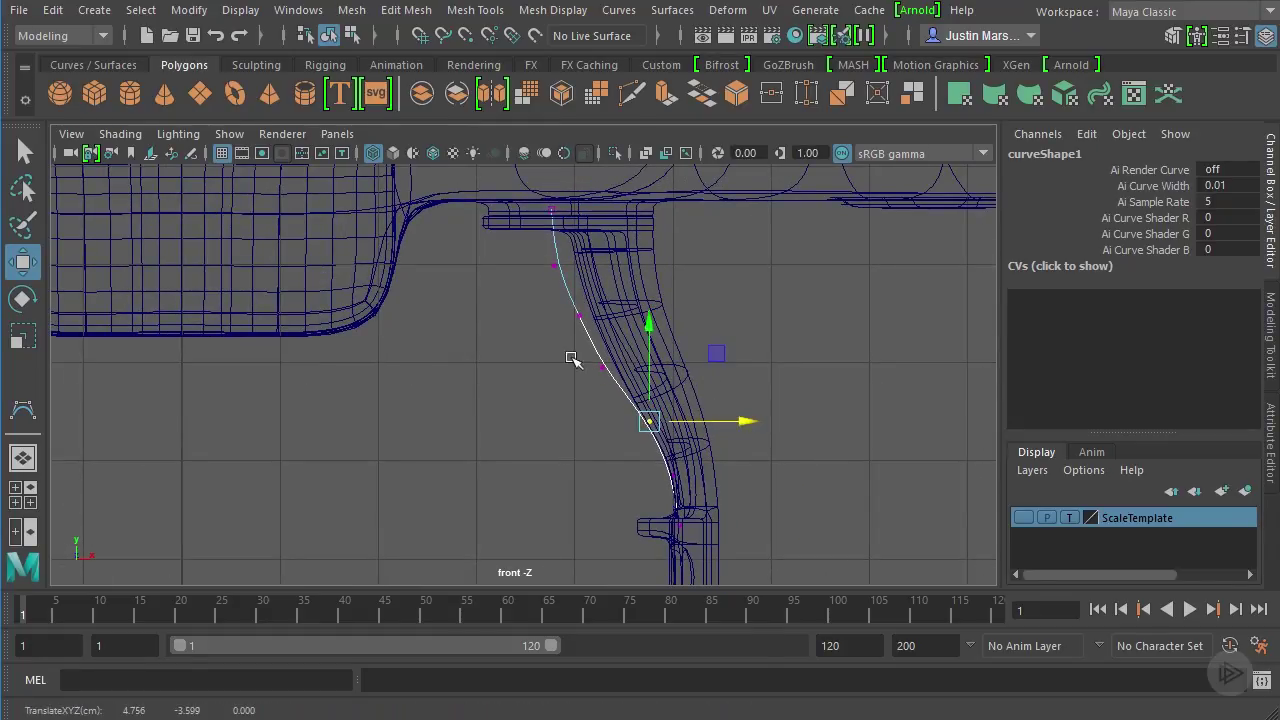
{"action": "left_click_drag", "start_coordinate": [580, 351], "coordinate": [691, 362]}
{"action": "middle_click_drag", "start_coordinate": [626, 319], "coordinate": [649, 373], "text": "alt"}
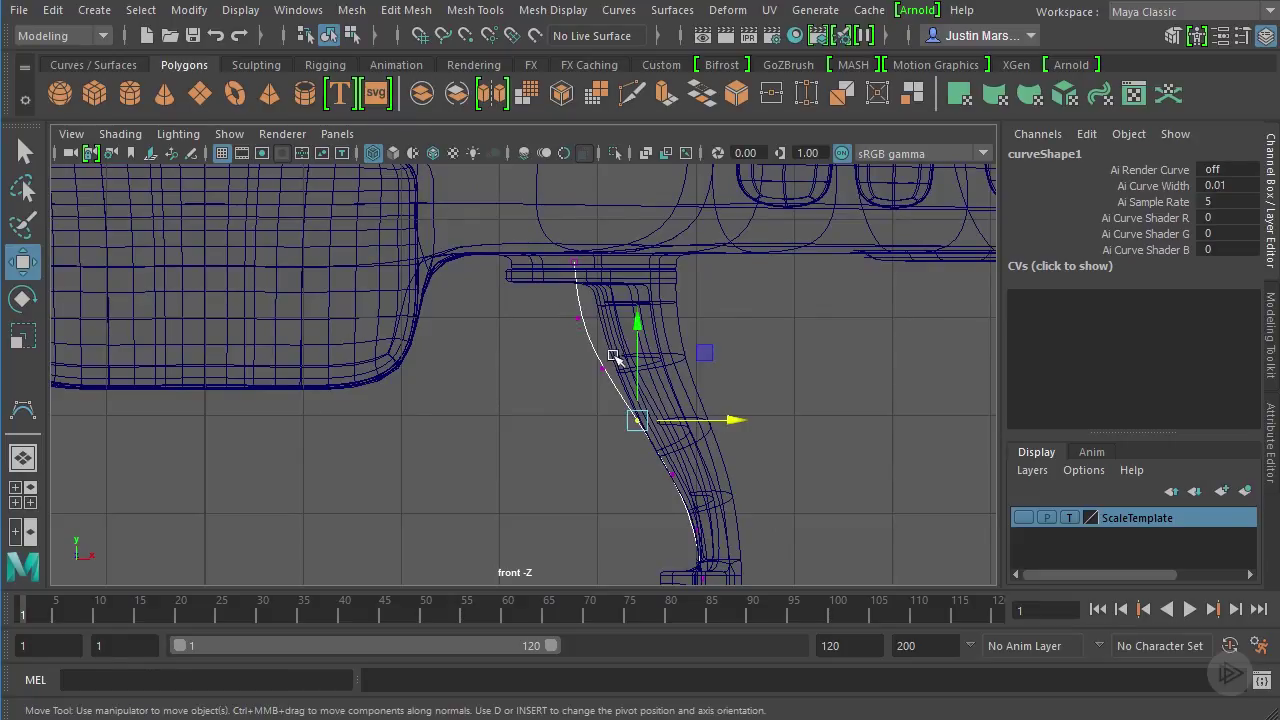
{"action": "left_click_drag", "start_coordinate": [567, 402], "coordinate": [691, 369]}
{"action": "left_click", "coordinate": [597, 272]}
Return to object selection and move the whole curve along Z to 4.074, in line with the landing leg.
{"action": "key", "text": "space"}
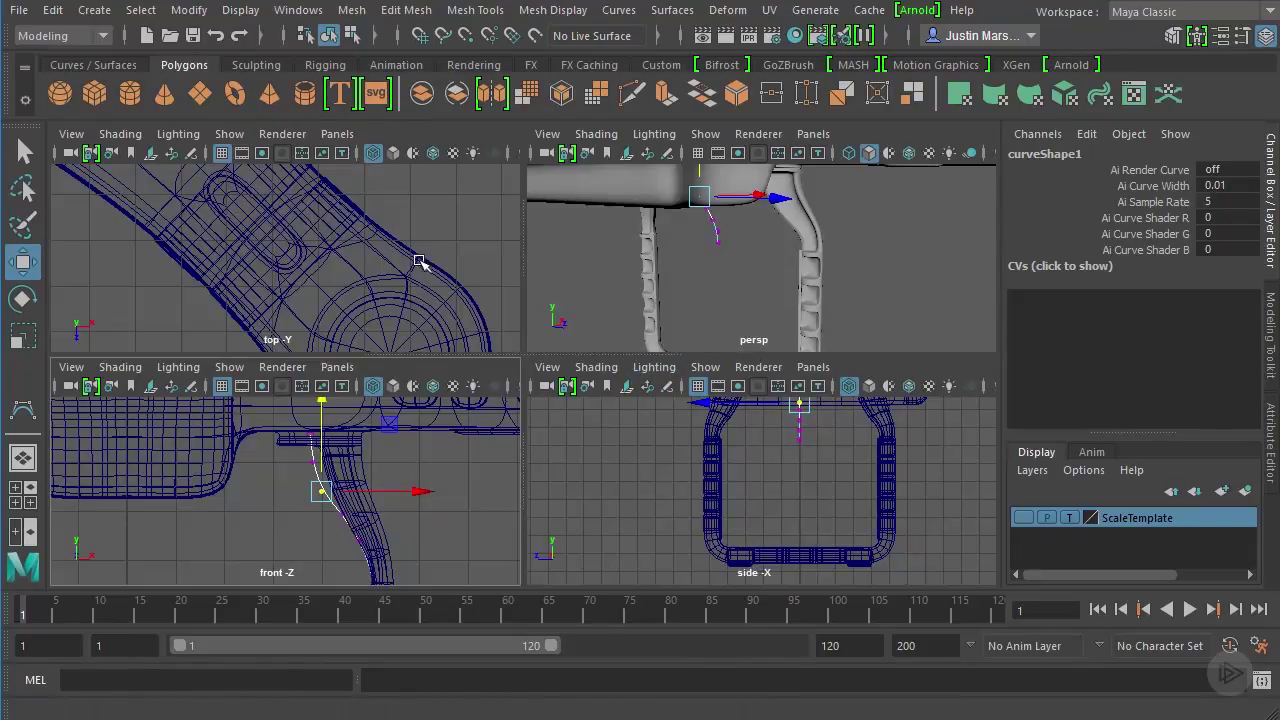
{"action": "key", "text": "space"}
{"action": "right_click_drag", "start_coordinate": [466, 277], "coordinate": [257, 248], "text": "alt"}
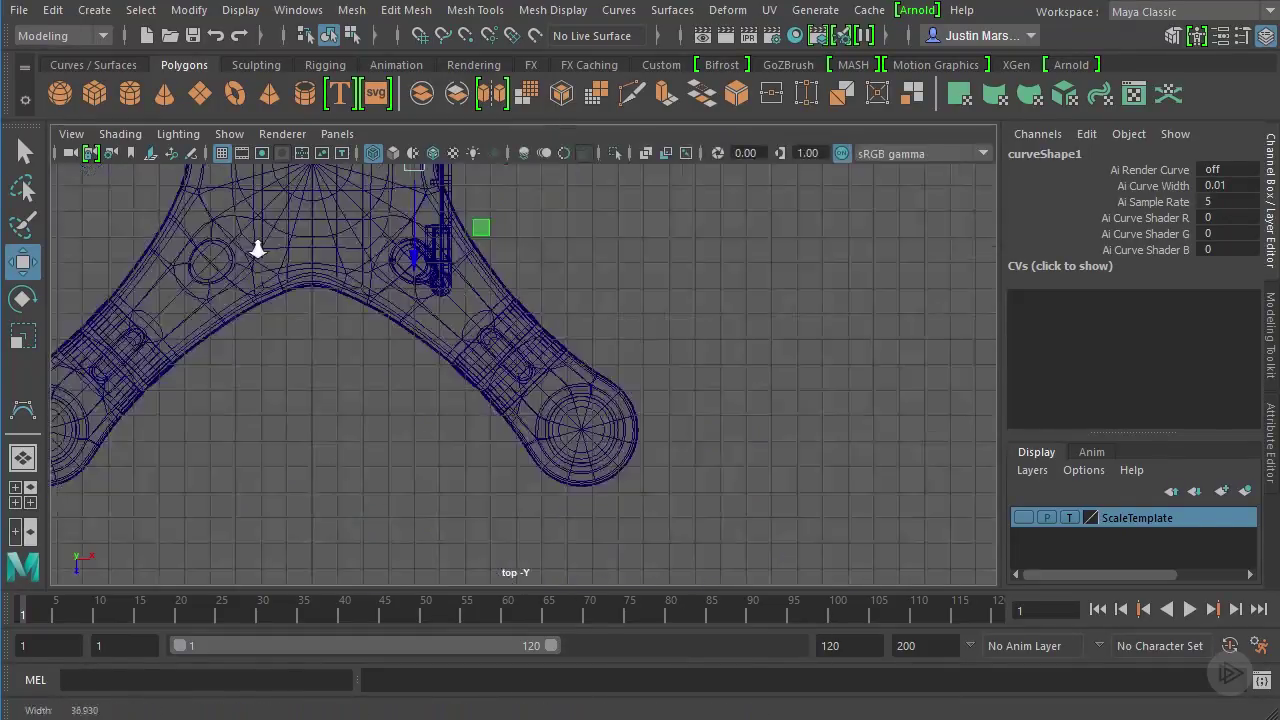
{"action": "left_click", "coordinate": [352, 37]}
{"action": "left_click", "coordinate": [331, 38]}
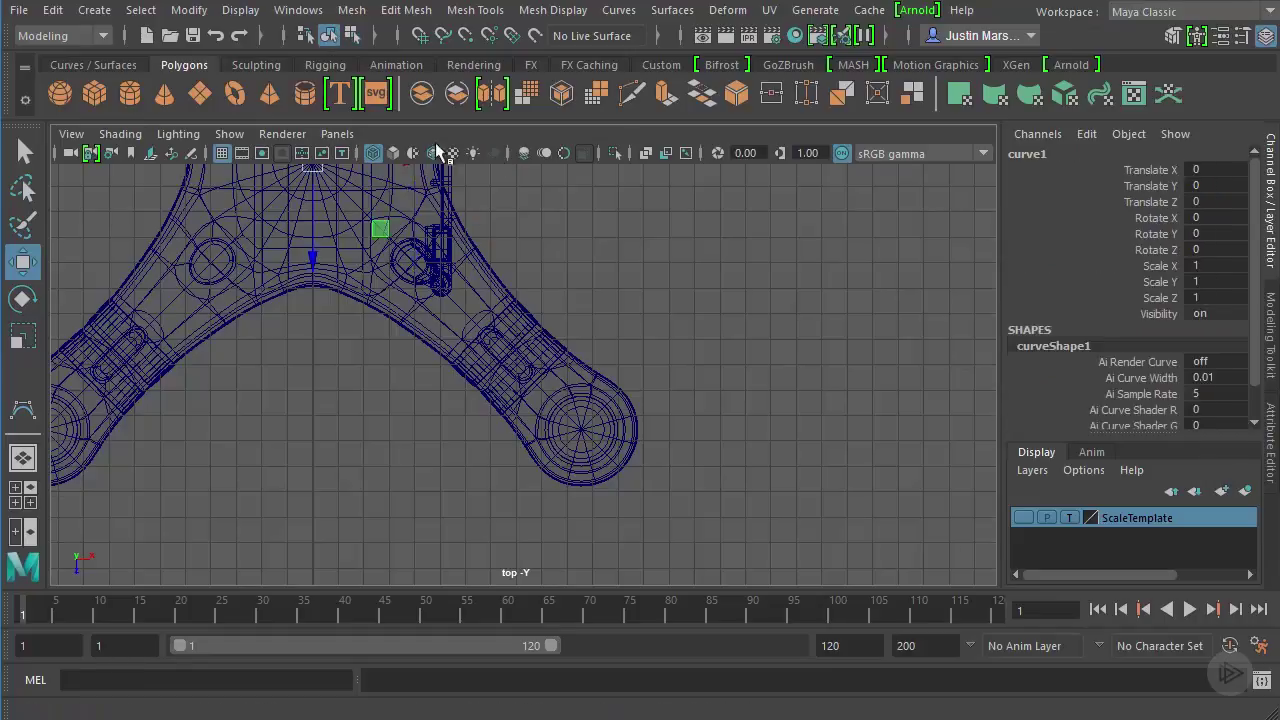
{"action": "middle_click_drag", "start_coordinate": [504, 236], "coordinate": [592, 431], "text": "alt"}
{"action": "right_click_drag", "start_coordinate": [535, 435], "coordinate": [315, 394], "text": "alt"}
{"action": "middle_click_drag", "start_coordinate": [375, 411], "coordinate": [400, 262], "text": "alt"}
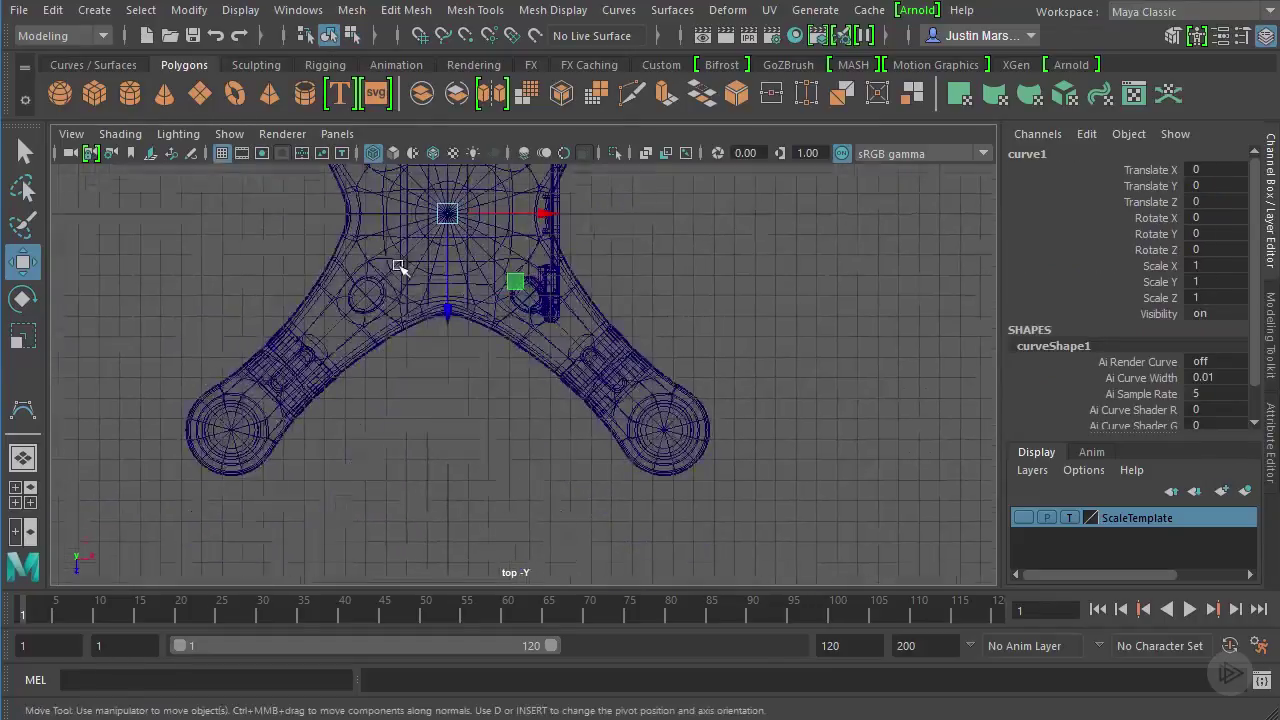
{"action": "key", "text": "space"}
{"action": "right_click_drag", "start_coordinate": [452, 474], "coordinate": [296, 468], "text": "alt"}
{"action": "right_click_drag", "start_coordinate": [807, 450], "coordinate": [771, 457], "text": "alt"}
{"action": "middle_click_drag", "start_coordinate": [773, 455], "coordinate": [769, 537], "text": "alt"}
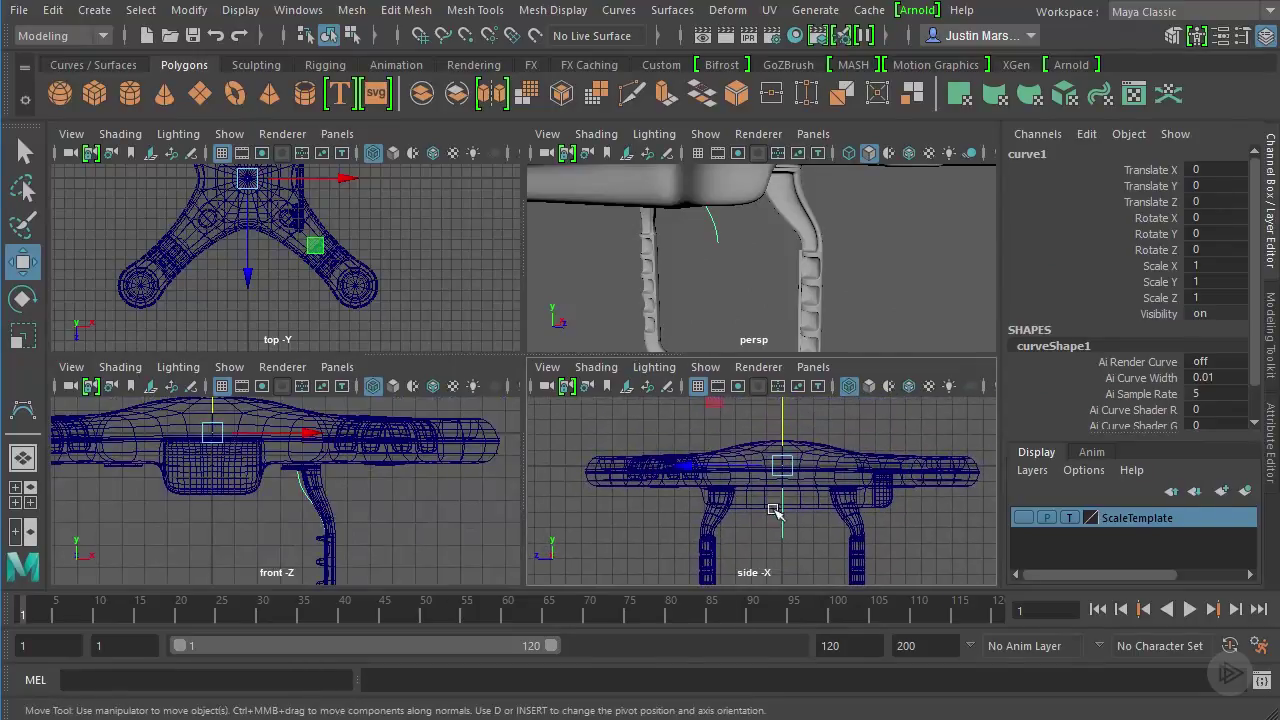
{"action": "left_click_drag", "start_coordinate": [685, 466], "coordinate": [626, 470]}
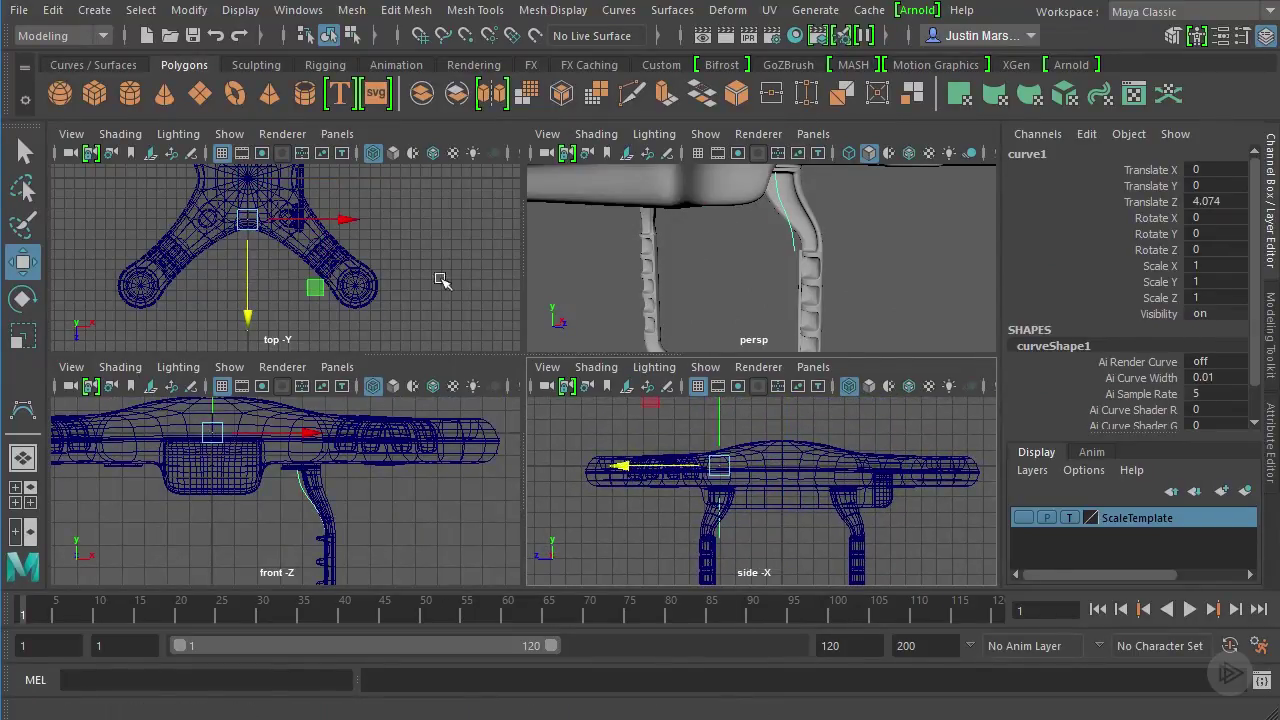
Edit the curve's control vertices in the perspective view, shifting the upper ones along Z to run inside the strut's channel.
{"action": "left_click_drag", "start_coordinate": [786, 210], "coordinate": [770, 245], "text": "alt"}
{"action": "key", "text": "space"}
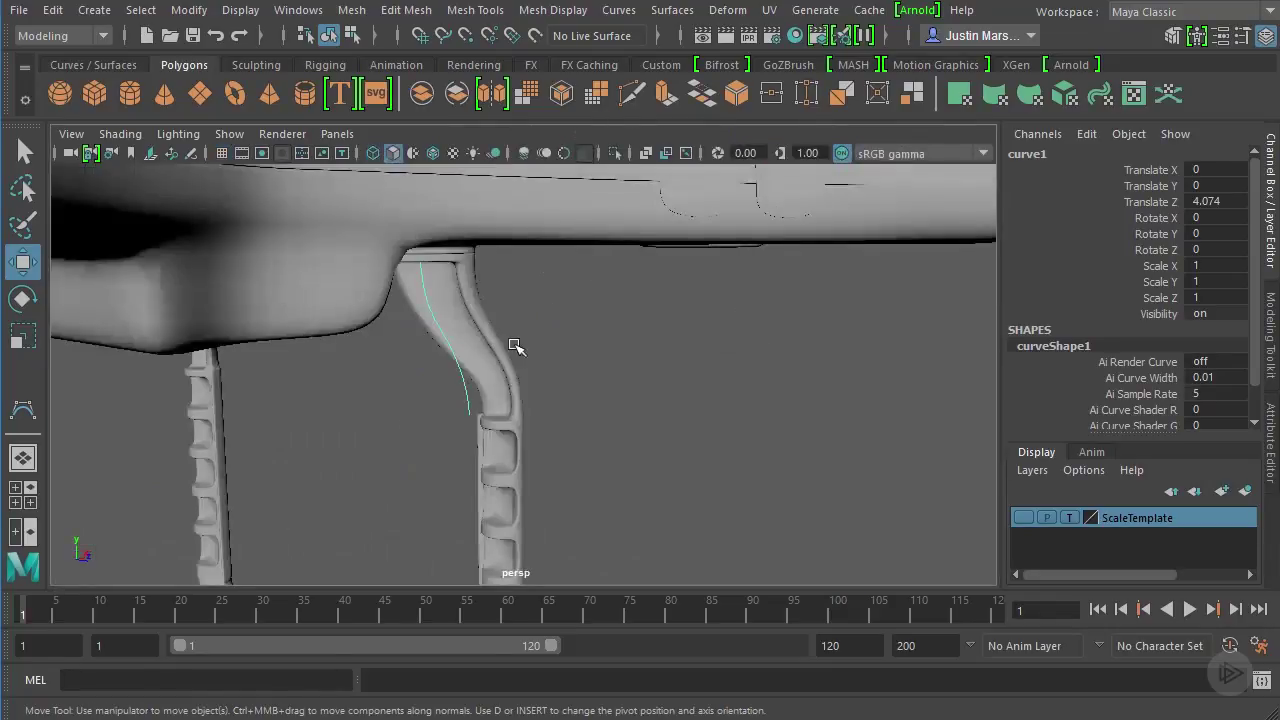
{"action": "left_click_drag", "start_coordinate": [517, 346], "coordinate": [612, 280], "text": "alt"}
{"action": "left_click_drag", "start_coordinate": [537, 305], "coordinate": [840, 238], "text": "alt"}
{"action": "right_click_drag", "start_coordinate": [800, 233], "coordinate": [737, 229]}
{"action": "left_click_drag", "start_coordinate": [619, 233], "coordinate": [653, 294], "text": "alt"}
{"action": "left_click", "coordinate": [552, 304]}
{"action": "left_click_drag", "start_coordinate": [762, 288], "coordinate": [820, 316], "text": "alt"}
{"action": "left_click_drag", "start_coordinate": [520, 206], "coordinate": [598, 254], "text": "alt"}
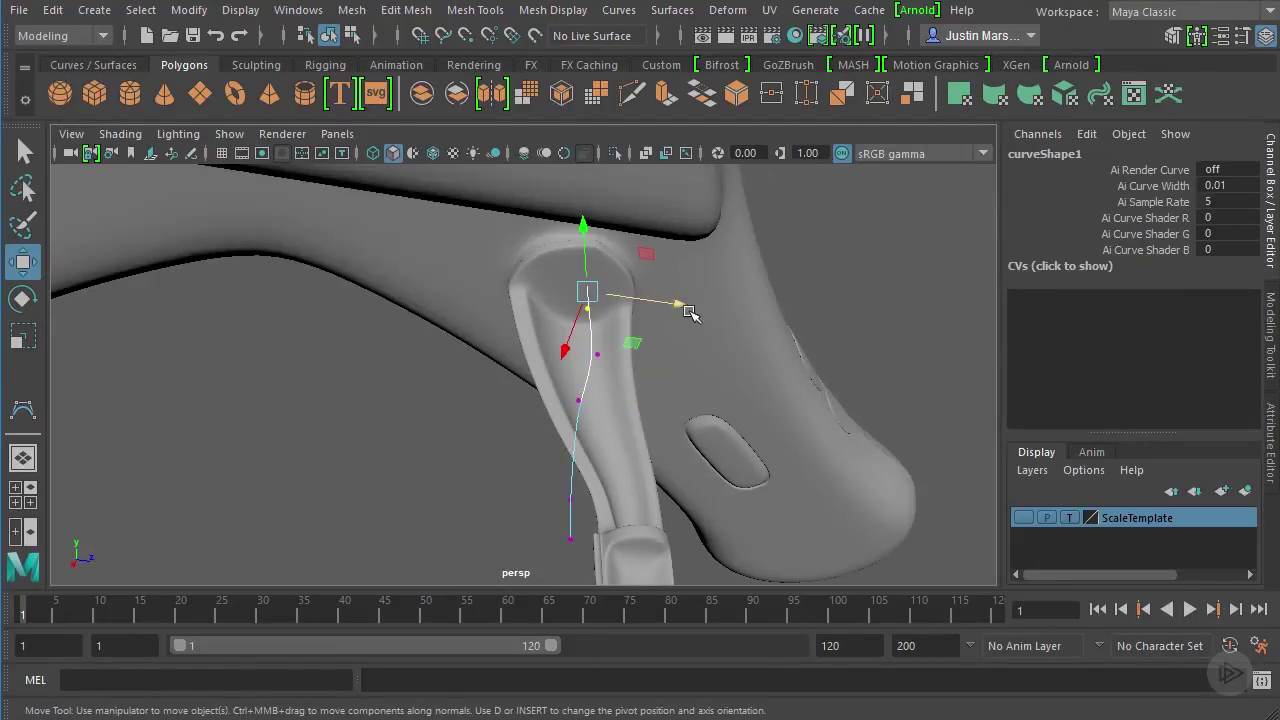
{"action": "left_click_drag", "start_coordinate": [671, 297], "coordinate": [578, 335], "text": "alt"}
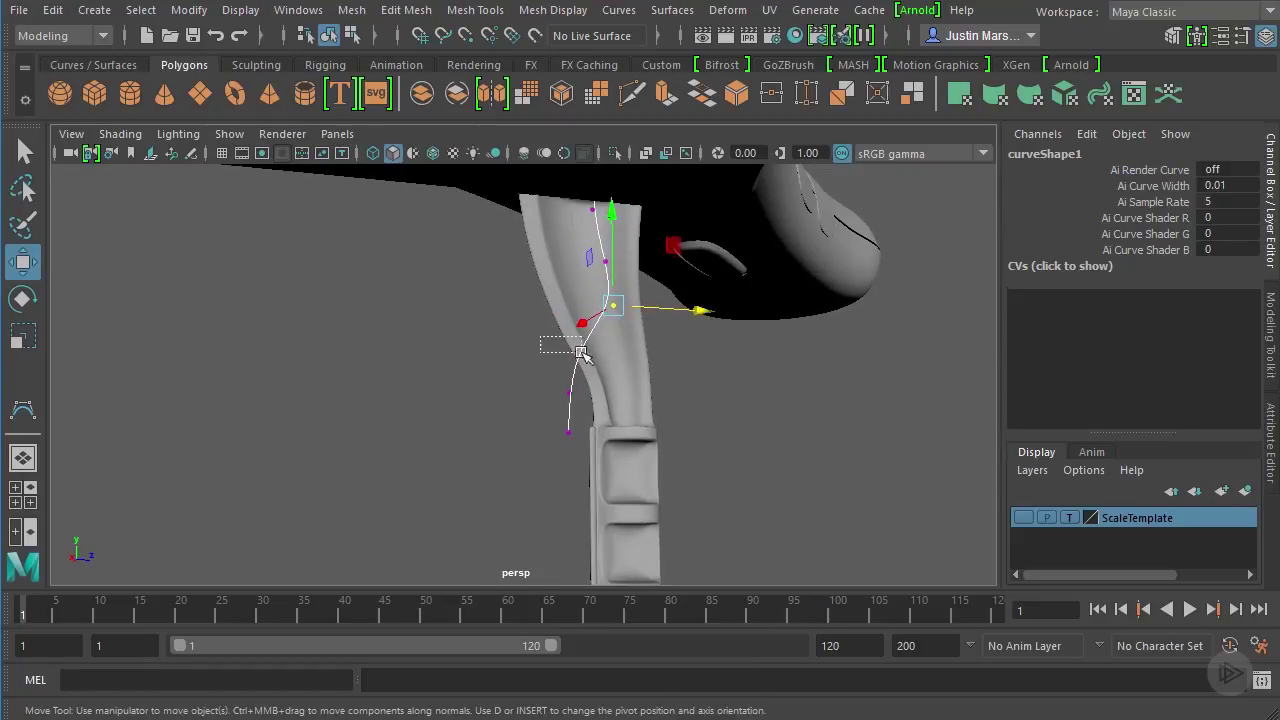
Shift the curve's lower control vertices along Z so its end follows the strut down to the first rib.
{"action": "left_click_drag", "start_coordinate": [658, 362], "coordinate": [692, 353]}
{"action": "left_click_drag", "start_coordinate": [538, 380], "coordinate": [611, 453]}
{"action": "left_click_drag", "start_coordinate": [659, 419], "coordinate": [785, 470]}
{"action": "left_click_drag", "start_coordinate": [813, 429], "coordinate": [804, 427]}
Fine-tune the curve's middle control vertices so the line sits evenly along the strut's channel.
{"action": "left_click_drag", "start_coordinate": [721, 388], "coordinate": [650, 438], "text": "alt"}
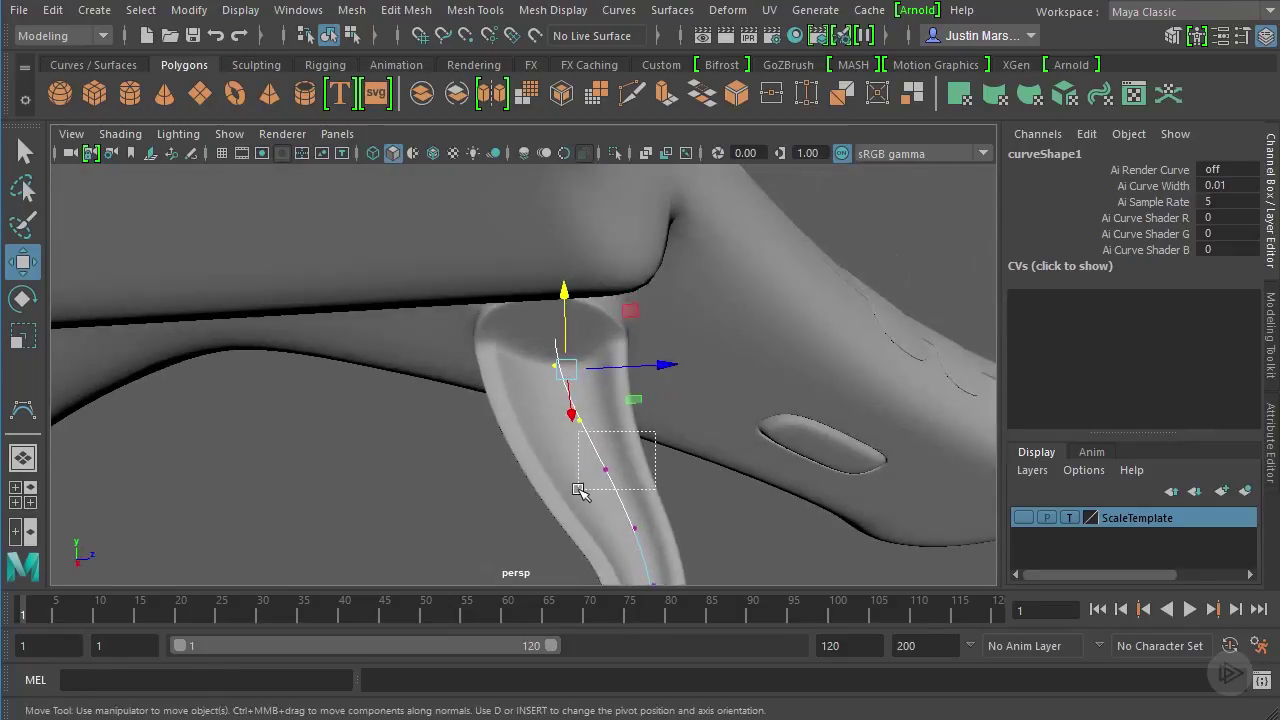
{"action": "left_click_drag", "start_coordinate": [576, 492], "coordinate": [577, 492]}
{"action": "left_click_drag", "start_coordinate": [682, 467], "coordinate": [657, 470]}
{"action": "left_click_drag", "start_coordinate": [545, 393], "coordinate": [604, 440]}
{"action": "left_click_drag", "start_coordinate": [675, 418], "coordinate": [692, 402]}
Nudge the fifth control vertex slightly inward along X and return to object selection.
{"action": "left_click_drag", "start_coordinate": [608, 388], "coordinate": [548, 390]}
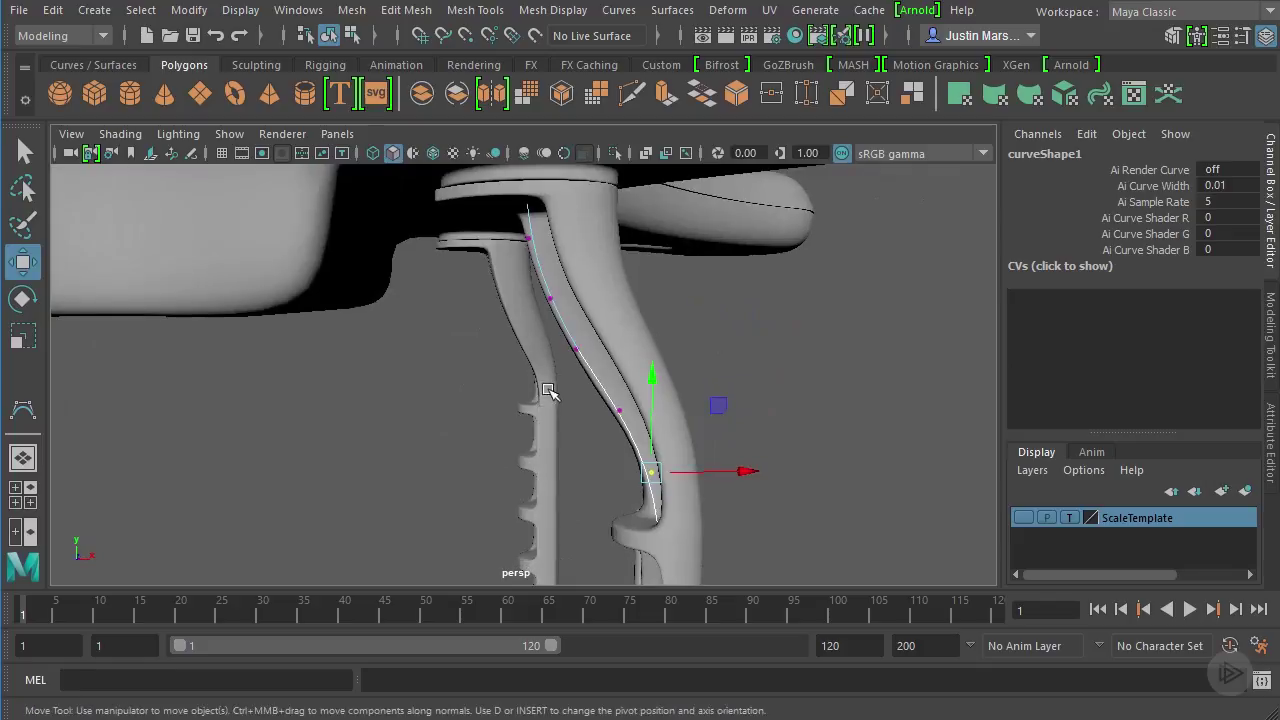
{"action": "left_click", "coordinate": [619, 410]}
{"action": "left_click", "coordinate": [714, 408]}
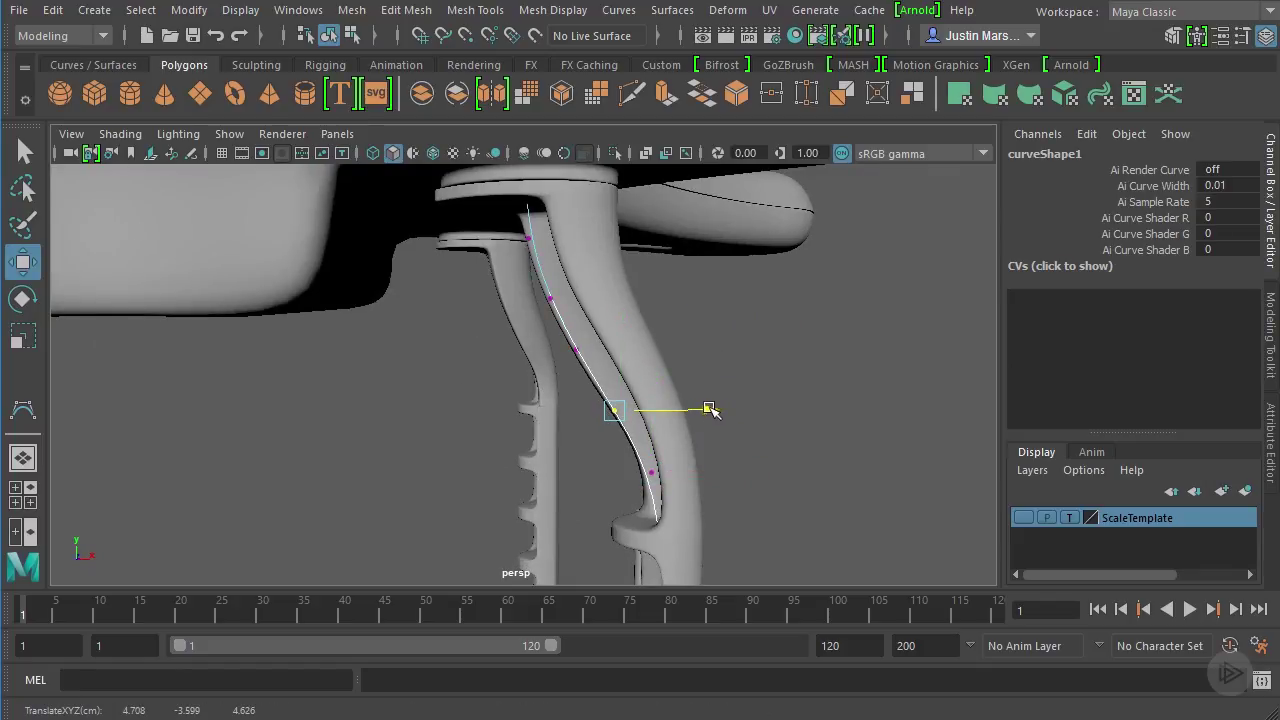
{"action": "left_click_drag", "start_coordinate": [710, 409], "coordinate": [656, 312], "text": "alt"}
{"action": "left_click", "coordinate": [351, 36]}
{"action": "left_click", "coordinate": [329, 38]}
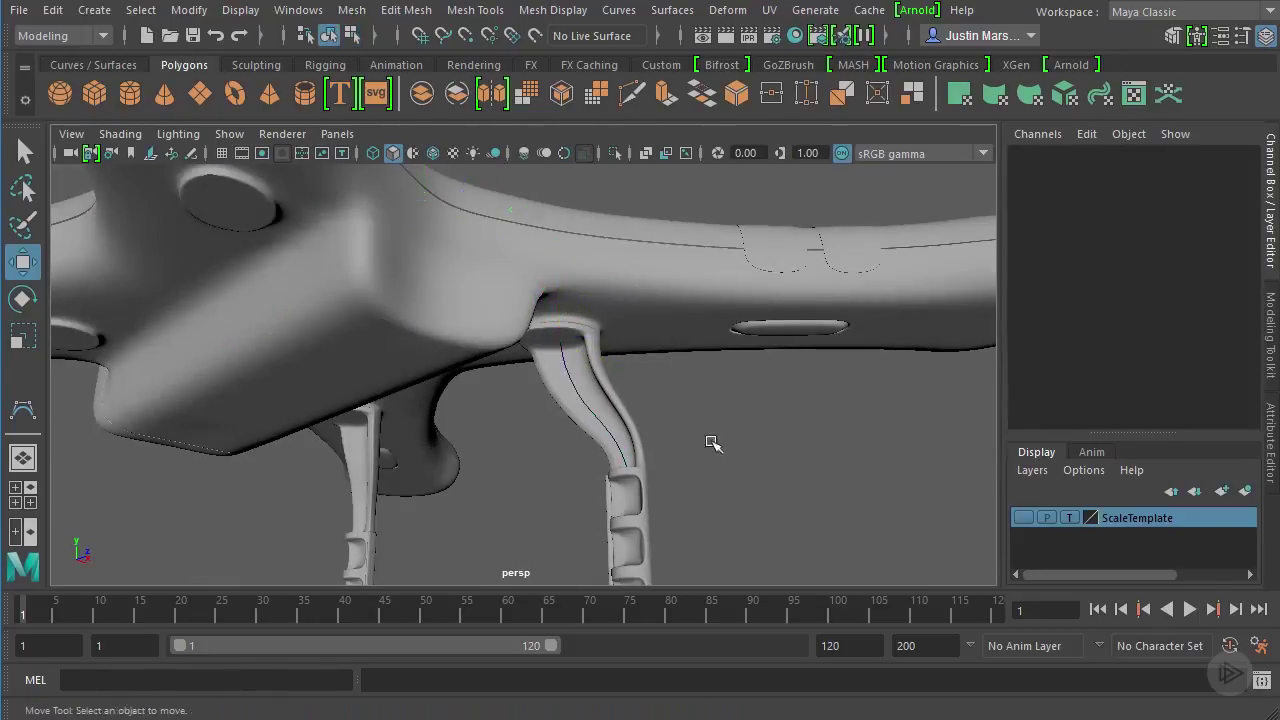
Create a NURBS circle to serve as the cable's cross-section profile.
{"action": "left_click_drag", "start_coordinate": [716, 437], "coordinate": [854, 468], "text": "alt"}
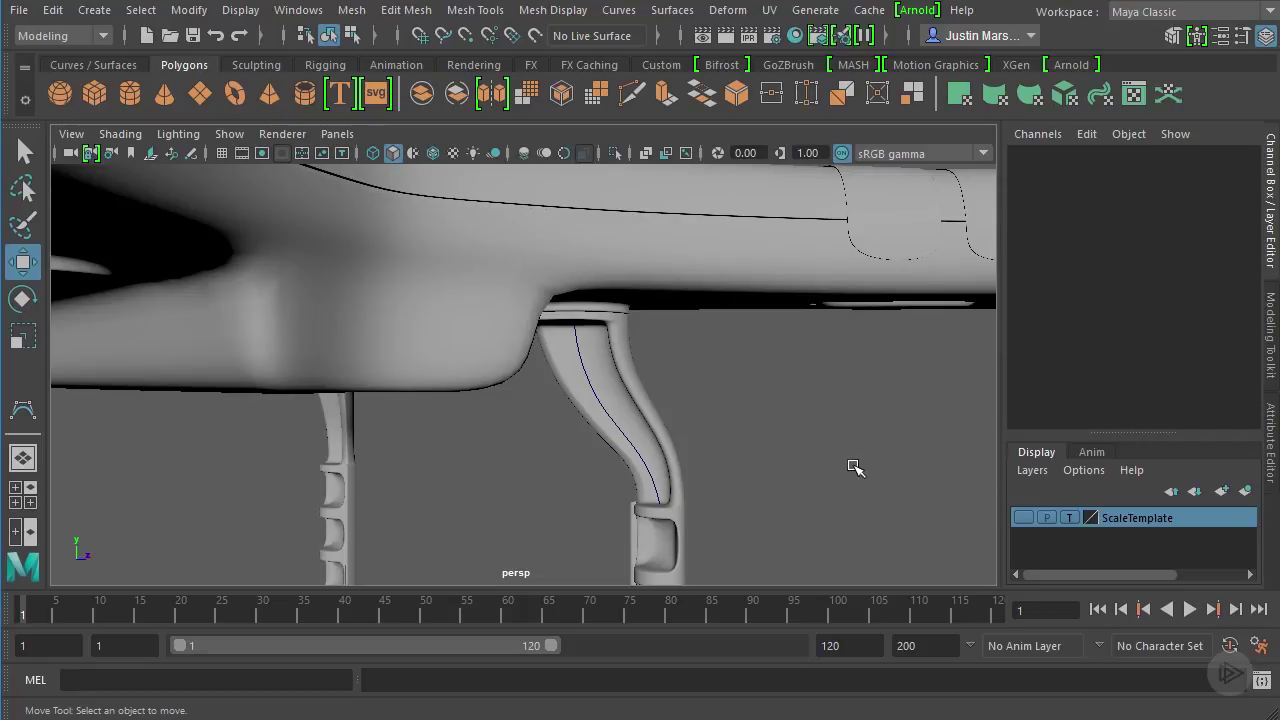
{"action": "left_click", "coordinate": [597, 397]}
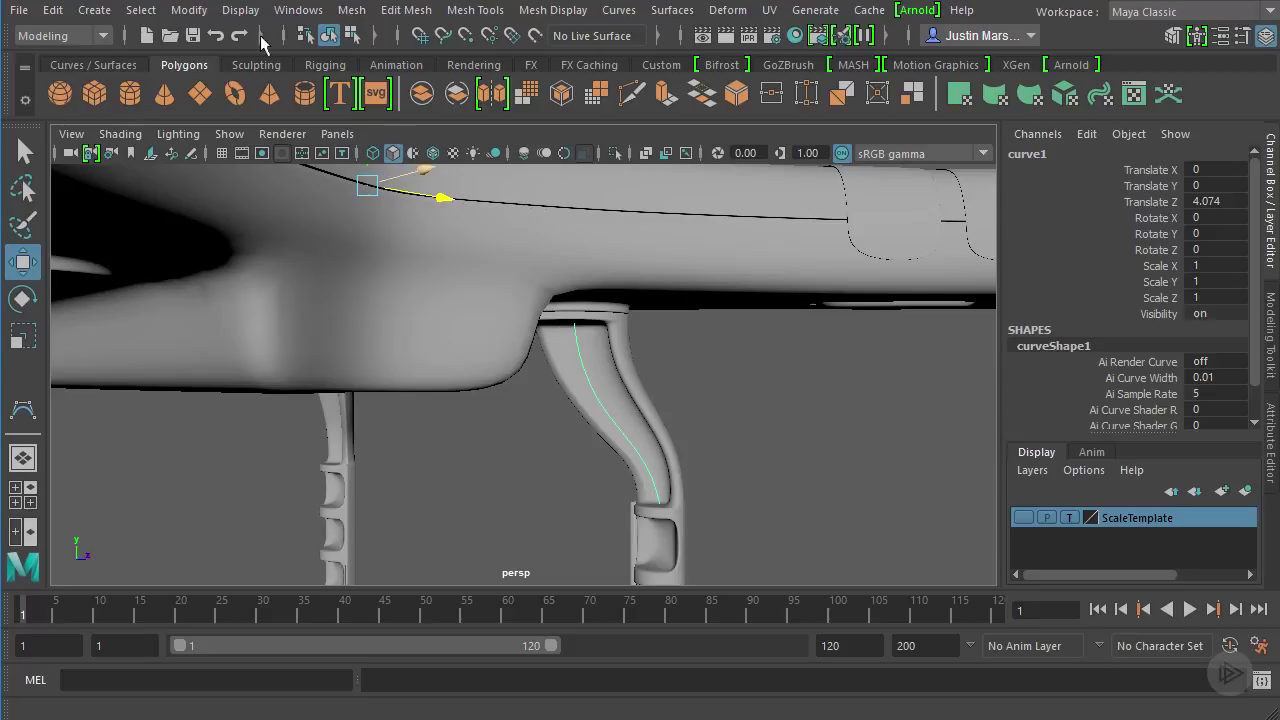
{"action": "left_click", "coordinate": [97, 11]}
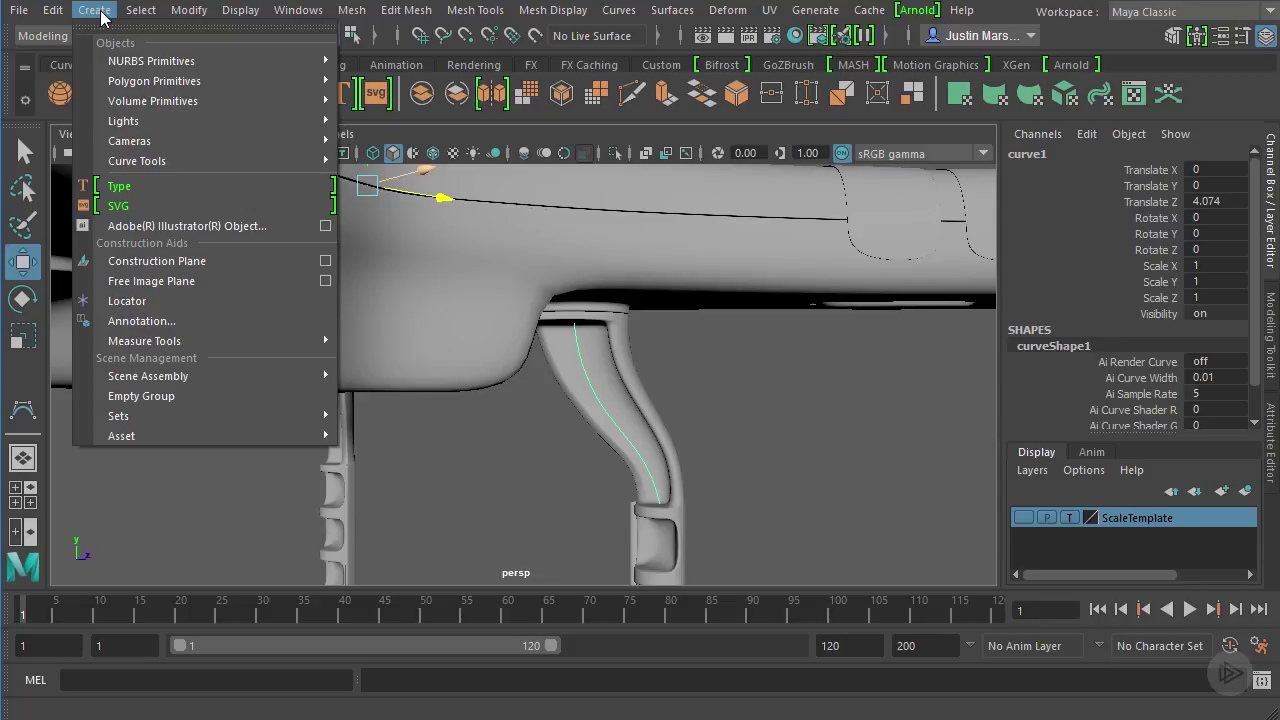
{"action": "mouse_move", "coordinate": [137, 67]}
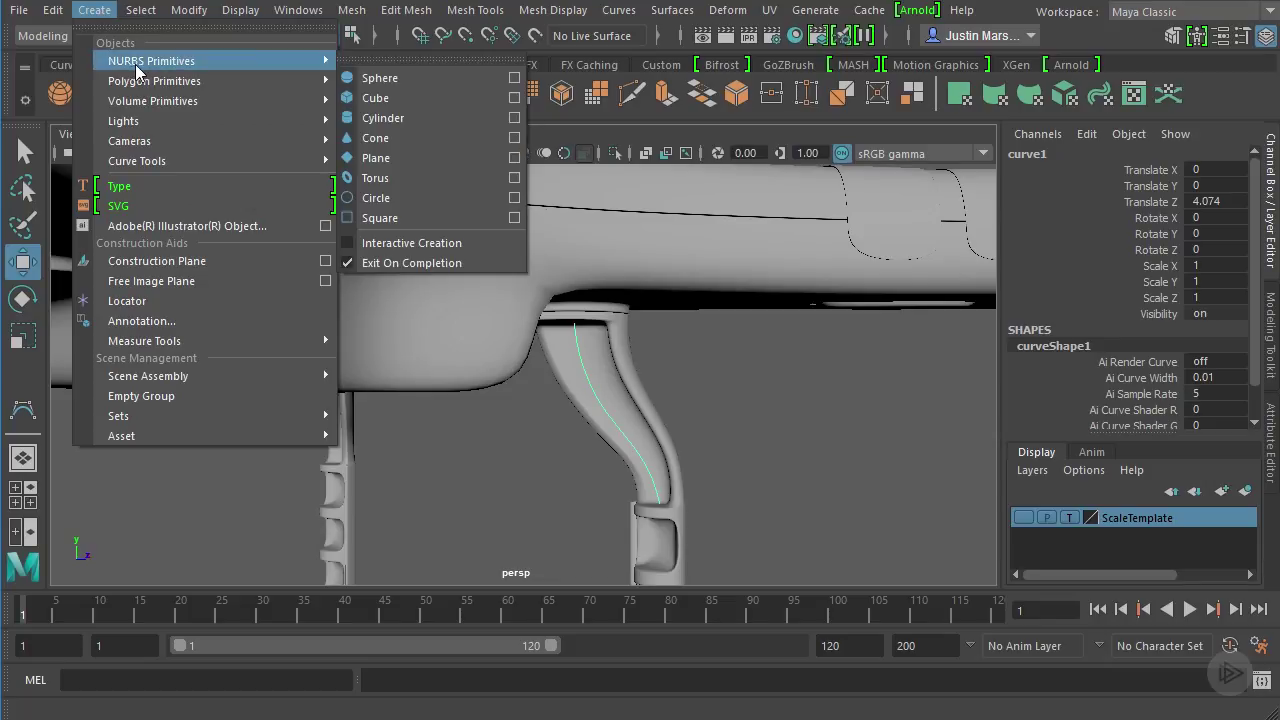
{"action": "left_click", "coordinate": [433, 199]}
Switch the viewport to wireframe and select the NURBS circle, followed by the curve inside the landing gear strut.
{"action": "left_click_drag", "start_coordinate": [670, 385], "coordinate": [521, 303], "text": "alt"}
{"action": "left_click", "coordinate": [120, 133]}
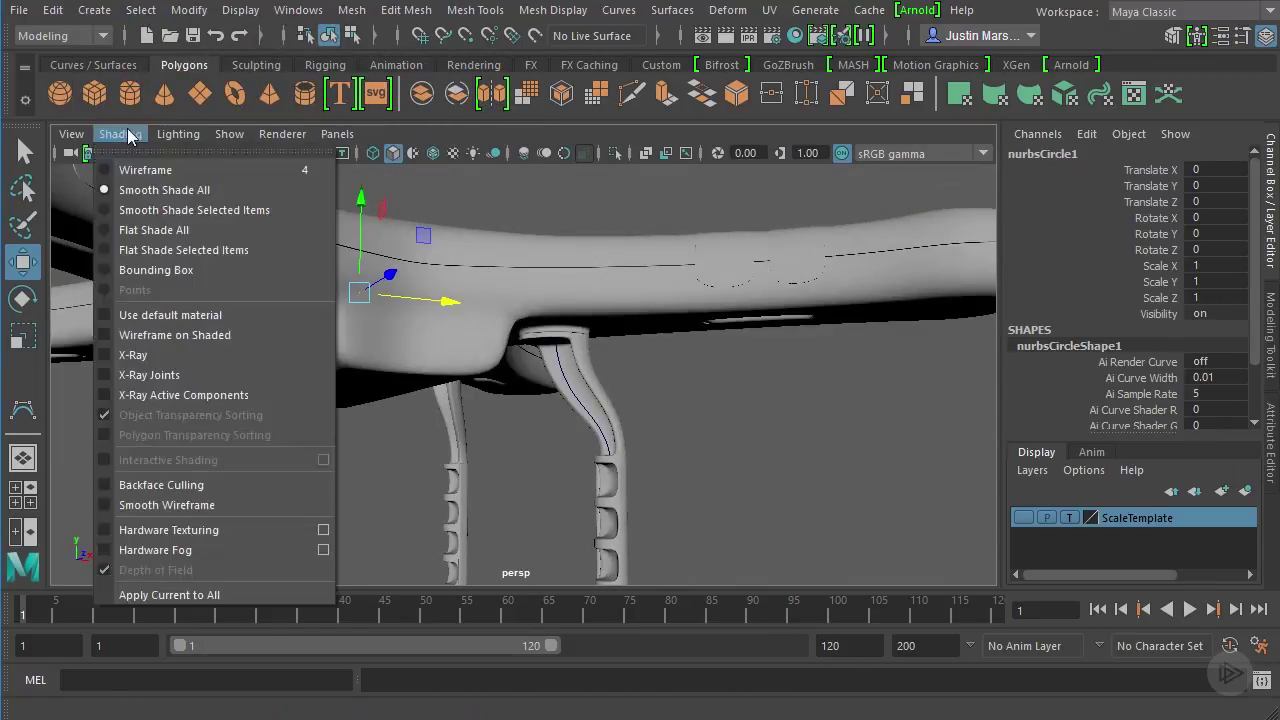
{"action": "left_click", "coordinate": [140, 166]}
{"action": "mouse_move", "coordinate": [140, 166]}
{"action": "left_mouse_down", "text": "alt"}
{"action": "mouse_move", "coordinate": [316, 328]}
{"action": "mouse_move", "coordinate": [330, 280]}
{"action": "mouse_move", "coordinate": [314, 194]}
{"action": "mouse_move", "coordinate": [457, 371]}
{"action": "left_mouse_up", "text": "alt"}
{"action": "middle_click_drag", "start_coordinate": [457, 371], "coordinate": [452, 304], "text": "alt"}
{"action": "right_click_drag", "start_coordinate": [452, 304], "coordinate": [600, 375], "text": "alt"}
{"action": "middle_click_drag", "start_coordinate": [523, 366], "coordinate": [480, 315], "text": "alt"}
{"action": "left_click_drag", "start_coordinate": [480, 315], "coordinate": [480, 457], "text": "alt"}
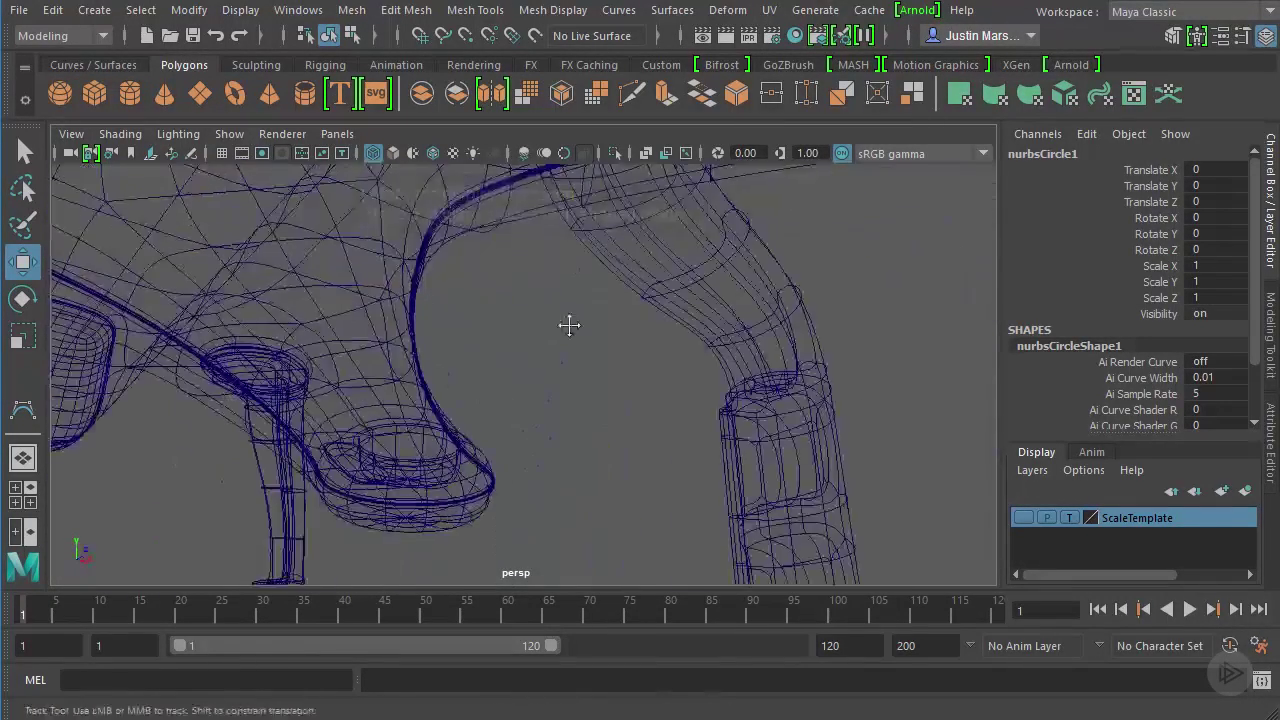
{"action": "left_click", "coordinate": [731, 457]}
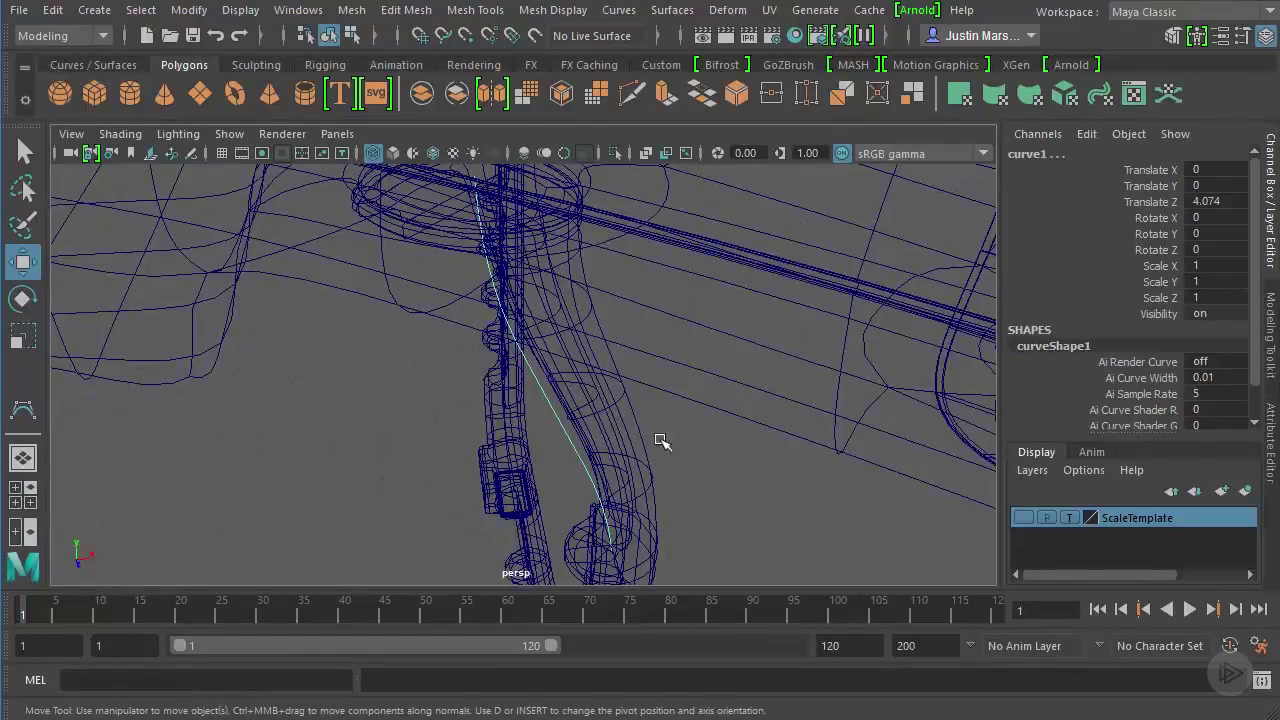
{"action": "left_click_drag", "start_coordinate": [731, 457], "coordinate": [742, 410], "text": "alt"}
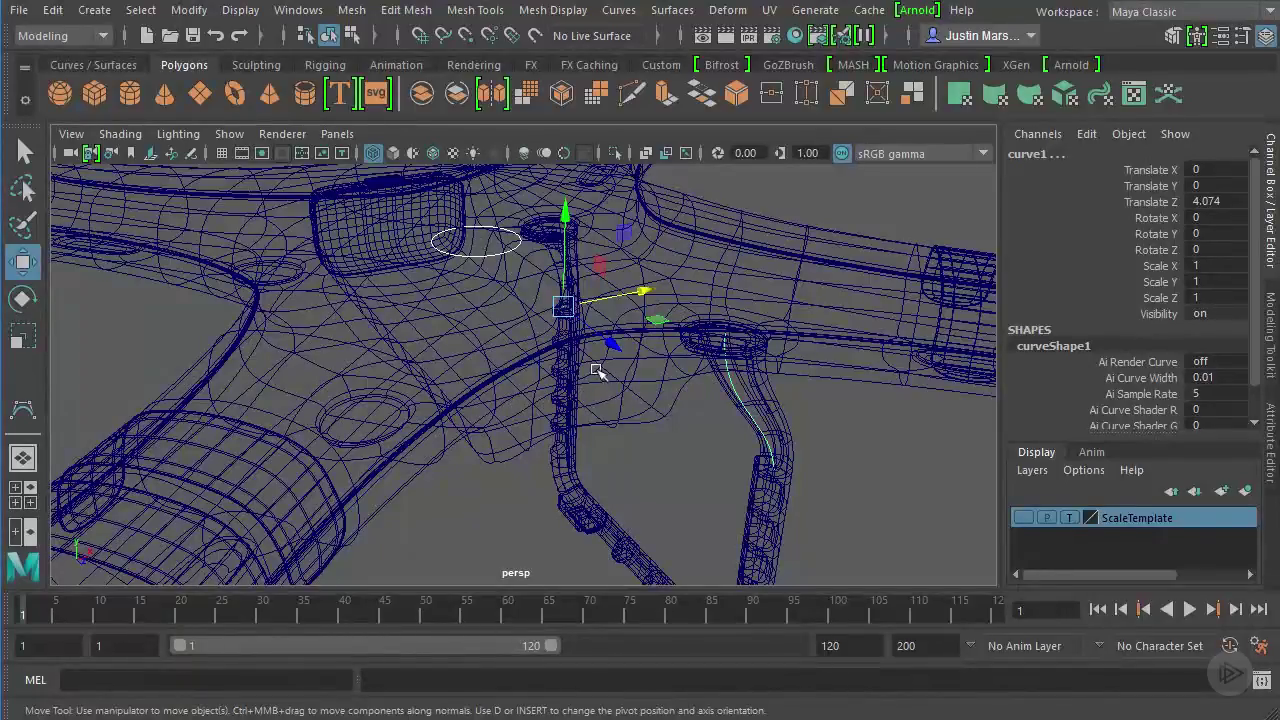
Return the viewport to Smooth Shade All and frame the curve in the strut's channel.
{"action": "left_click_drag", "start_coordinate": [623, 354], "coordinate": [580, 366], "text": "alt"}
{"action": "left_click", "coordinate": [120, 133]}
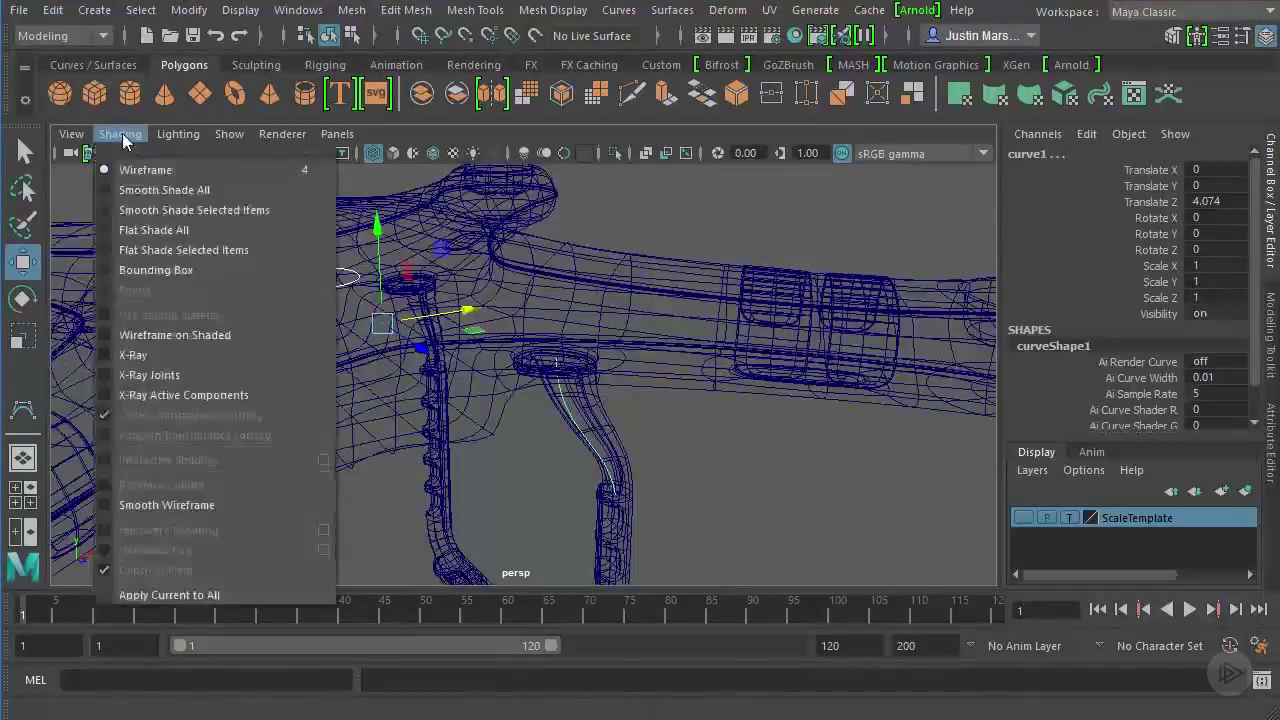
{"action": "left_click", "coordinate": [135, 192]}
{"action": "mouse_move", "coordinate": [390, 360]}
{"action": "left_mouse_down", "text": "alt"}
{"action": "mouse_move", "coordinate": [417, 345]}
{"action": "mouse_move", "coordinate": [464, 268]}
{"action": "left_mouse_up", "text": "alt"}
{"action": "middle_click_drag", "start_coordinate": [548, 388], "coordinate": [526, 266], "text": "alt"}
{"action": "right_click_drag", "start_coordinate": [526, 266], "coordinate": [720, 300], "text": "alt"}
{"action": "middle_click_drag", "start_coordinate": [576, 248], "coordinate": [574, 322], "text": "alt"}
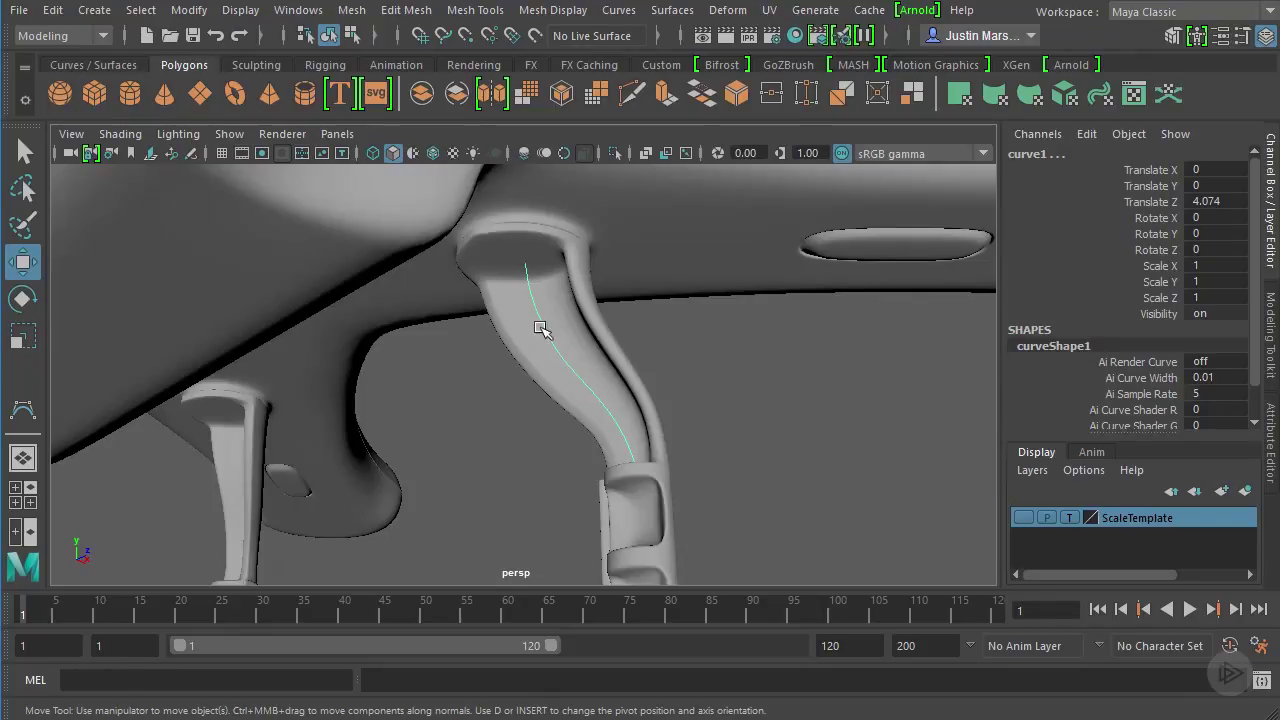
Reset the surface Extrude options and extrude the circle along the curve as a tube, with the result at the path and component pivot.
{"action": "left_click", "coordinate": [672, 10]}
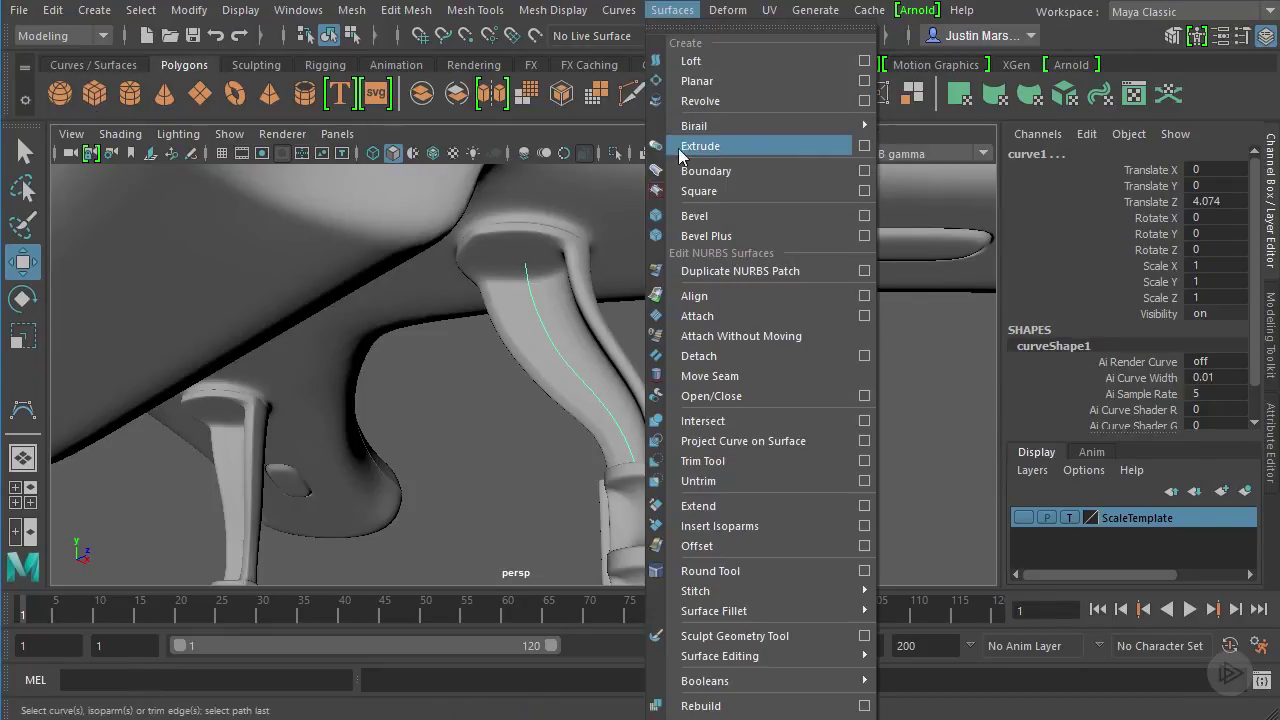
{"action": "left_click", "coordinate": [864, 145]}
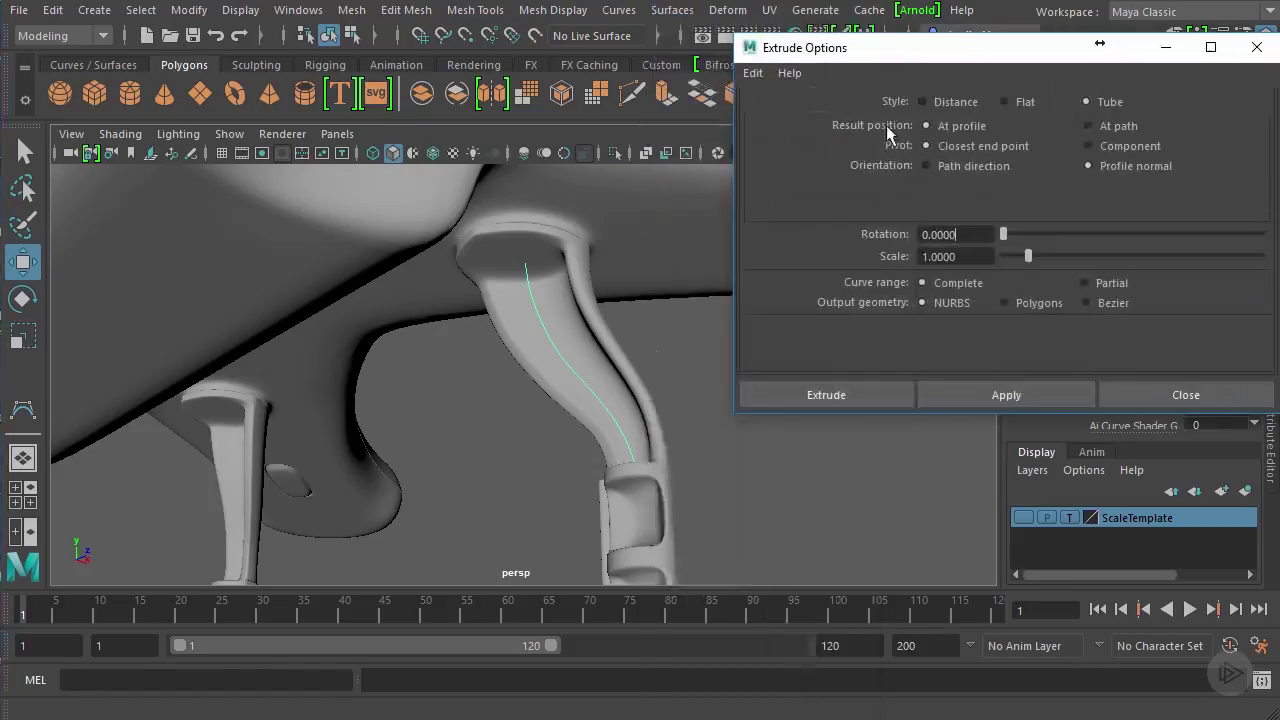
{"action": "left_click_drag", "start_coordinate": [927, 57], "coordinate": [855, 63]}
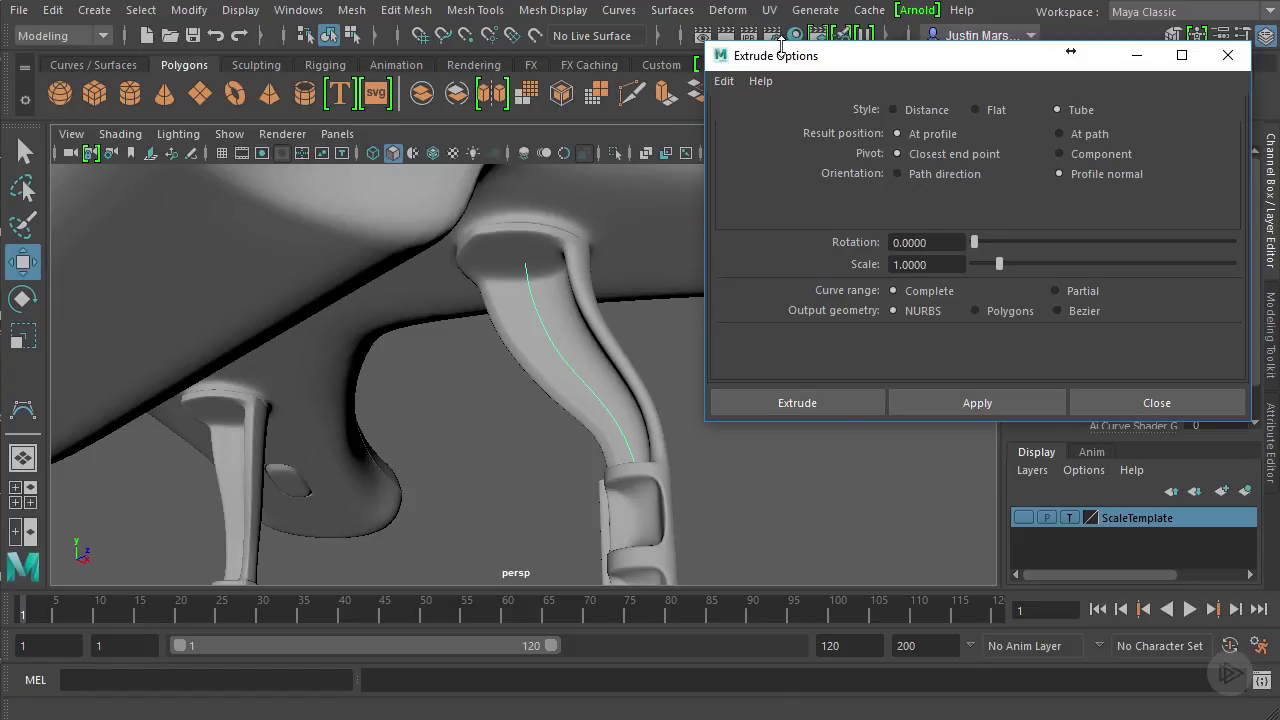
{"action": "left_click", "coordinate": [722, 82]}
{"action": "left_click", "coordinate": [768, 121]}
{"action": "left_click_drag", "start_coordinate": [990, 58], "coordinate": [965, 46]}
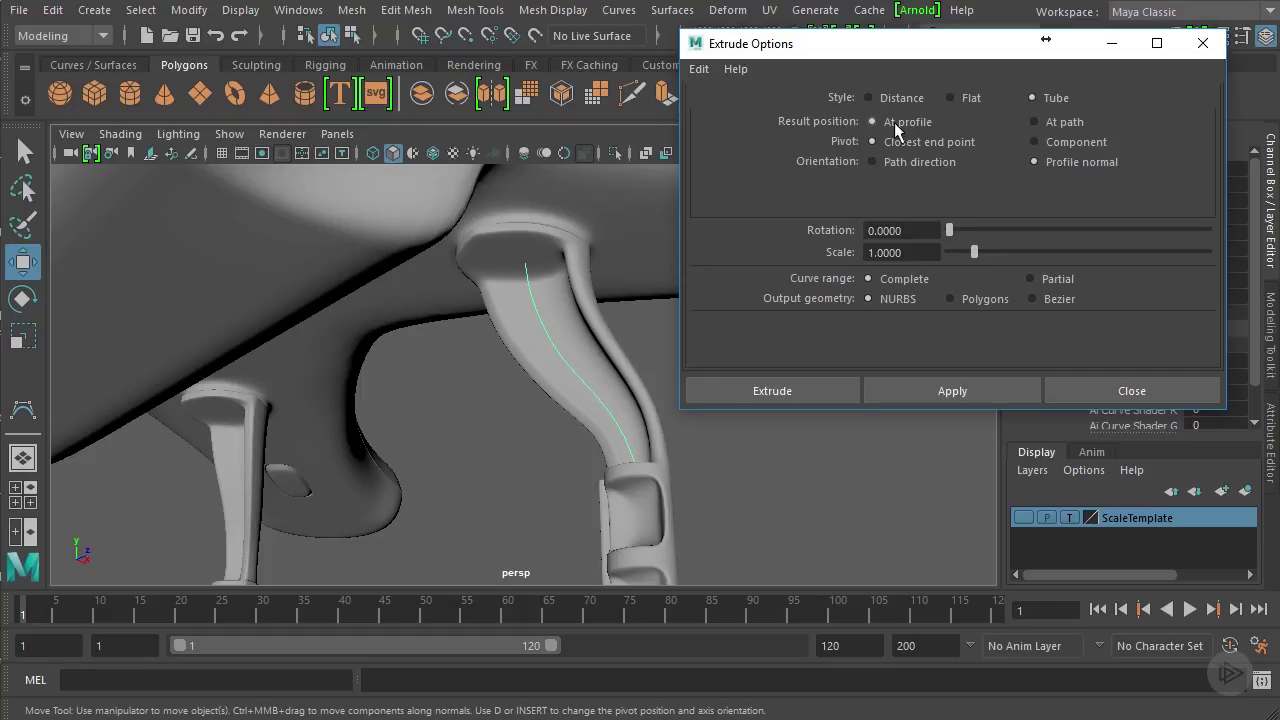
{"action": "left_click", "coordinate": [1038, 119]}
{"action": "left_click", "coordinate": [784, 390]}
{"action": "left_click_drag", "start_coordinate": [700, 400], "coordinate": [613, 382], "text": "alt"}
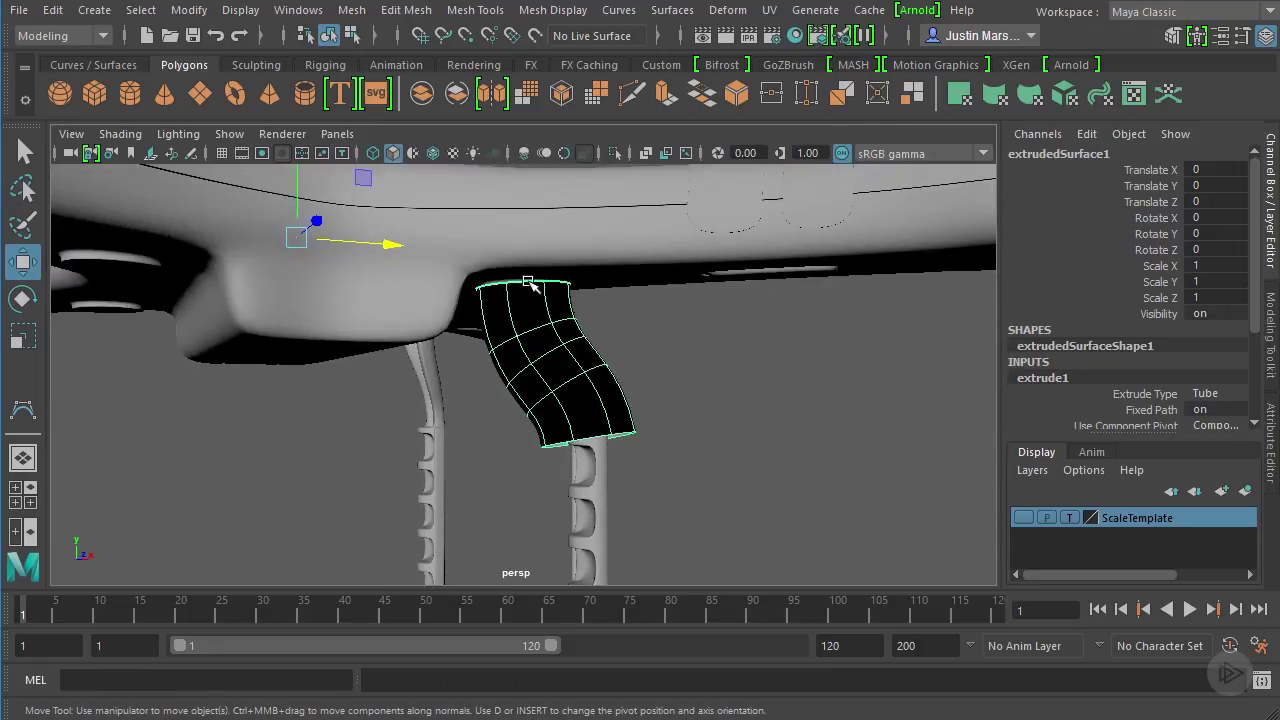
Select the profile circle in wireframe display and restore Smooth Shade All.
{"action": "left_click_drag", "start_coordinate": [651, 391], "coordinate": [694, 437], "text": "alt"}
{"action": "left_click", "coordinate": [694, 437]}
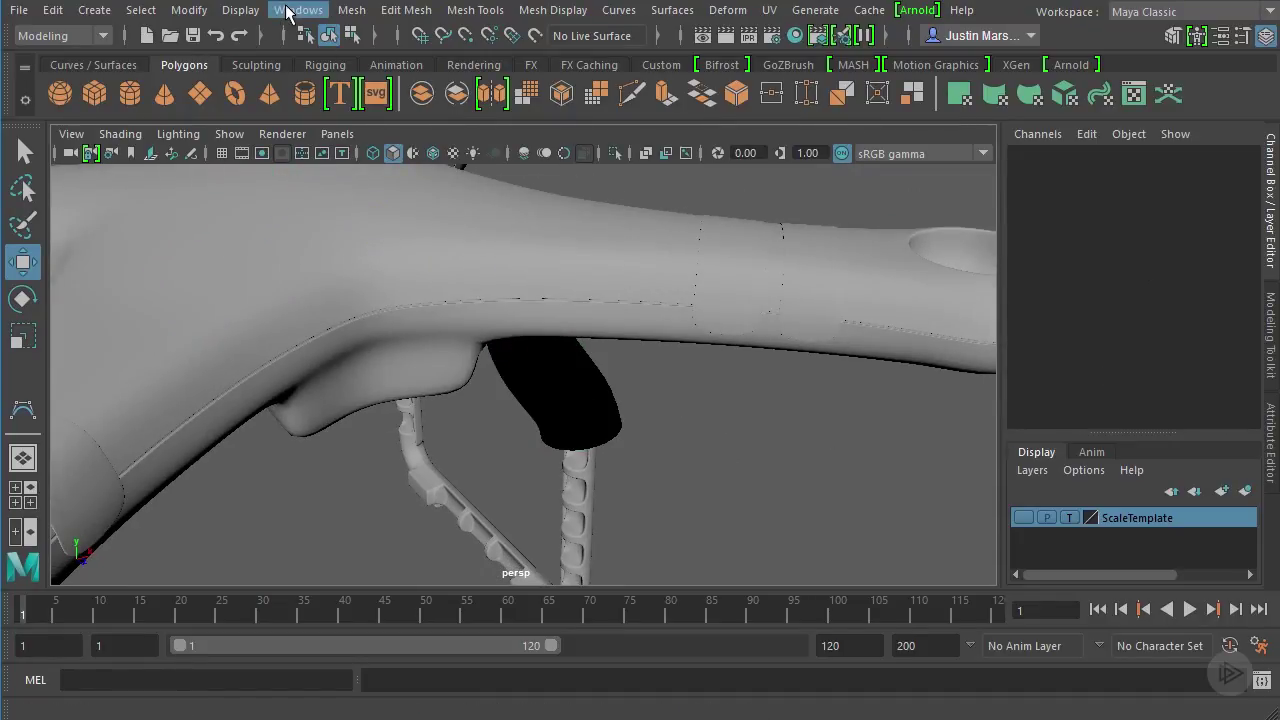
{"action": "left_click", "coordinate": [120, 133]}
{"action": "left_click", "coordinate": [143, 168]}
{"action": "scroll", "coordinate": [539, 357], "scroll_direction": "up", "scroll_amount": 3}
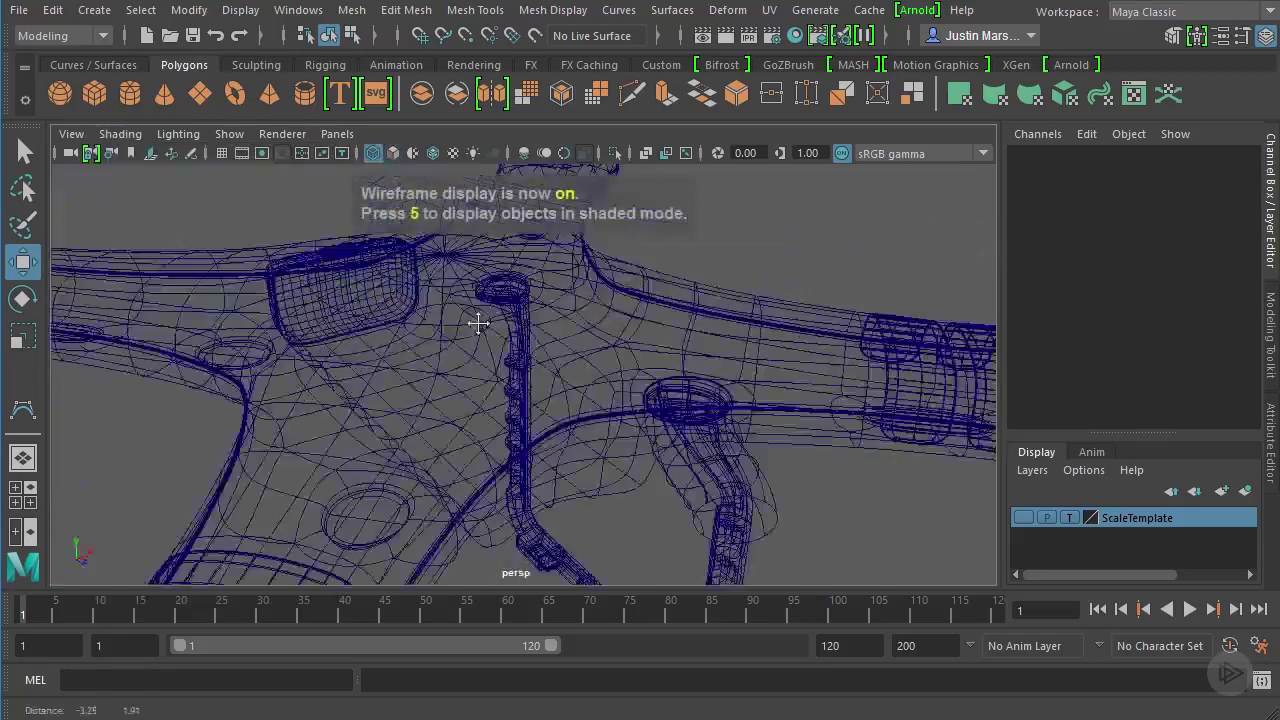
{"action": "scroll", "coordinate": [539, 357], "scroll_direction": "up", "scroll_amount": 4}
{"action": "left_click", "coordinate": [490, 392]}
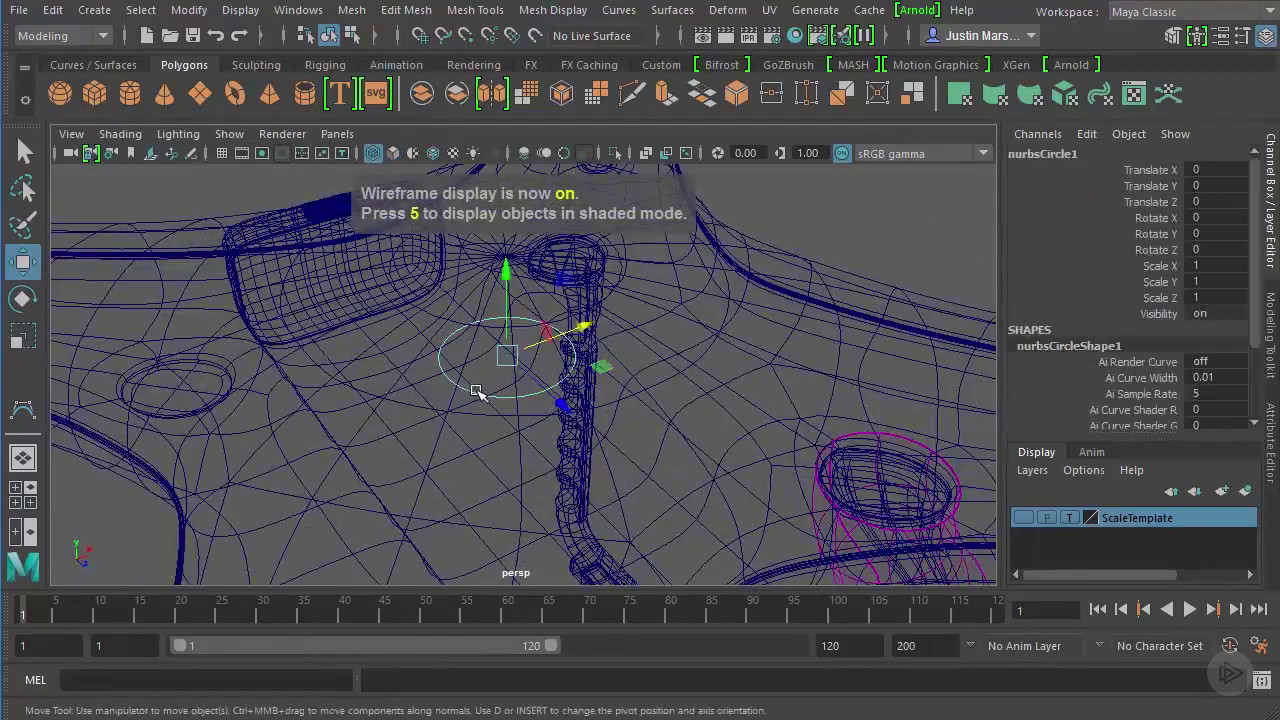
{"action": "left_click", "coordinate": [120, 133]}
{"action": "left_click", "coordinate": [103, 188]}
Expand the circle's makeNurbCircle1 input and reduce its Radius to 0.2 to thin the extruded cable.
{"action": "mouse_move", "coordinate": [740, 345]}
{"action": "left_mouse_down", "text": "alt"}
{"action": "mouse_move", "coordinate": [754, 340]}
{"action": "mouse_move", "coordinate": [706, 360]}
{"action": "mouse_move", "coordinate": [560, 300]}
{"action": "mouse_move", "coordinate": [651, 322]}
{"action": "mouse_move", "coordinate": [600, 366]}
{"action": "mouse_move", "coordinate": [805, 390]}
{"action": "left_mouse_up", "text": "alt"}
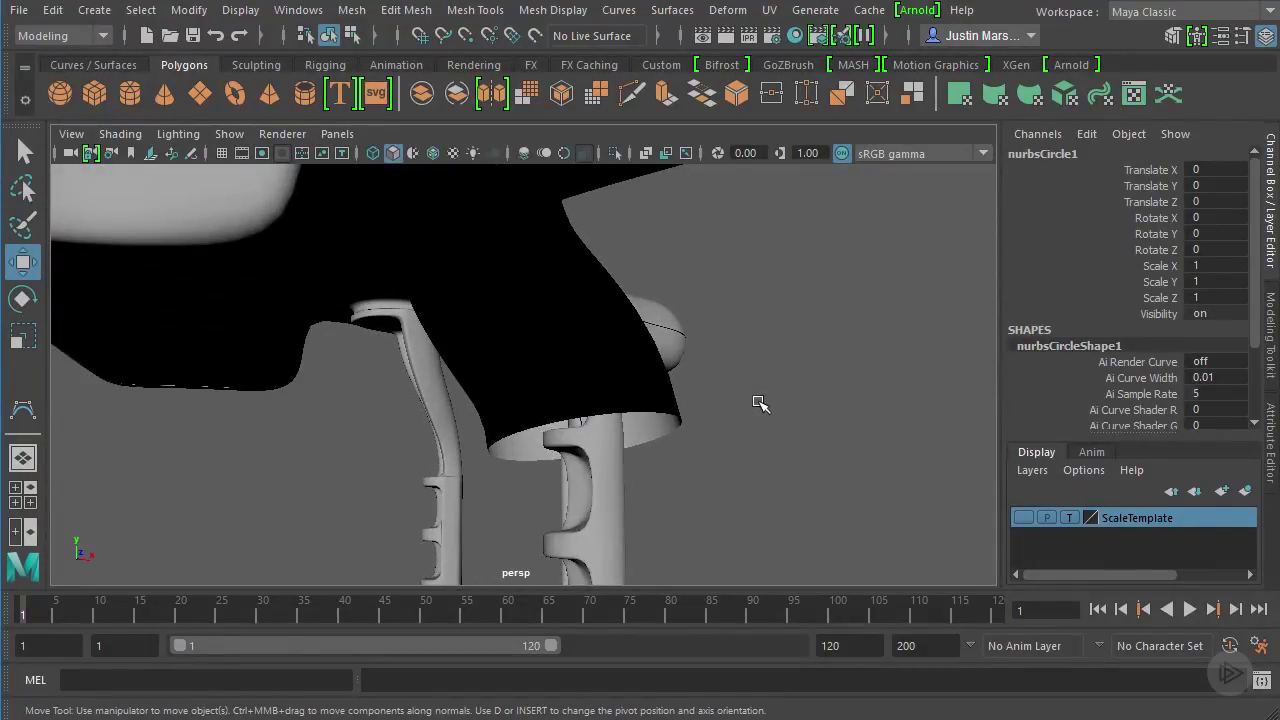
{"action": "scroll", "coordinate": [1230, 300], "scroll_direction": "down", "scroll_amount": 3}
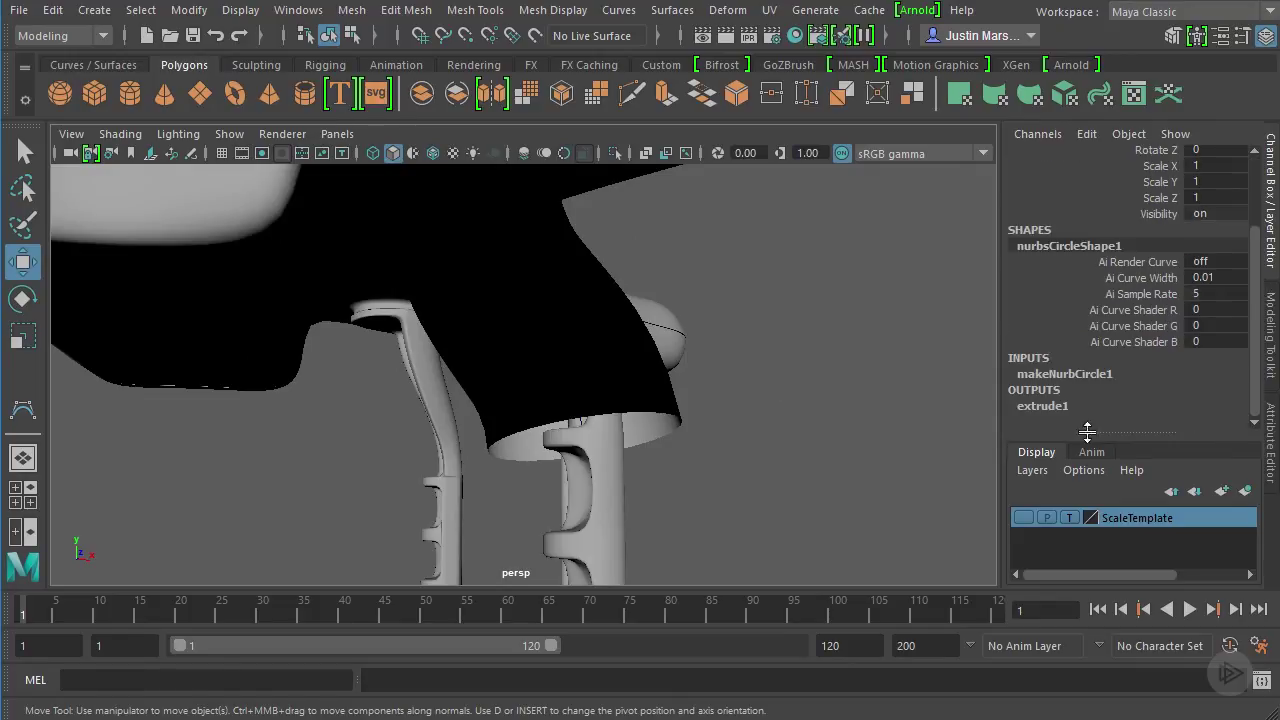
{"action": "scroll", "coordinate": [1223, 328], "scroll_direction": "down", "scroll_amount": 5}
{"action": "left_click", "coordinate": [1097, 216]}
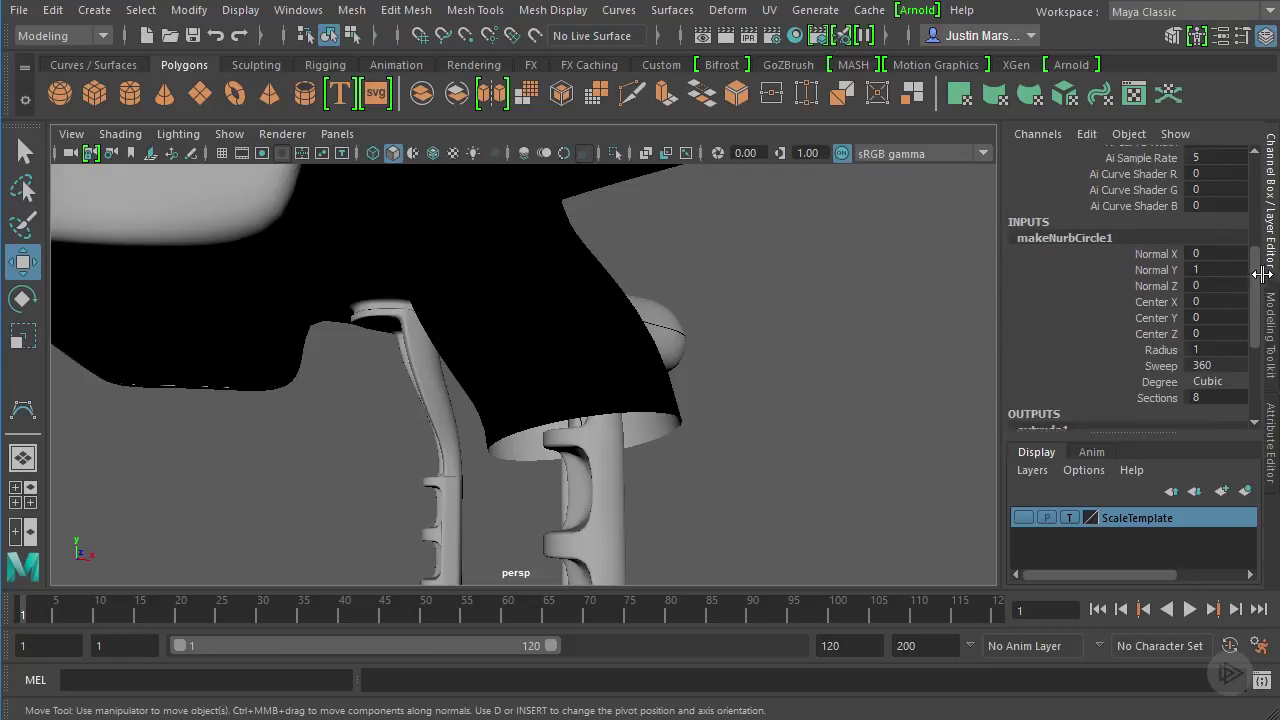
{"action": "scroll", "coordinate": [1258, 288], "scroll_direction": "down", "scroll_amount": 5}
{"action": "scroll", "coordinate": [1268, 285], "scroll_direction": "up", "scroll_amount": 5}
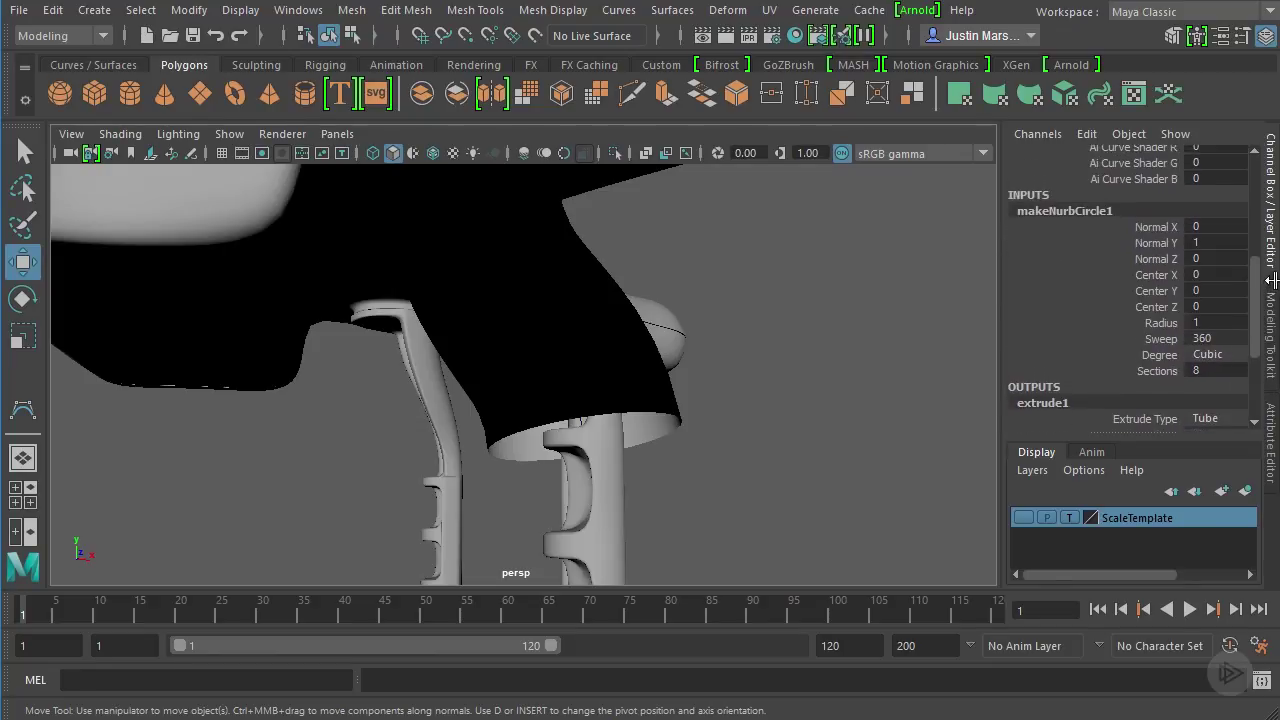
{"action": "left_click", "coordinate": [1168, 323]}
{"action": "middle_click_drag", "start_coordinate": [950, 318], "coordinate": [877, 343]}
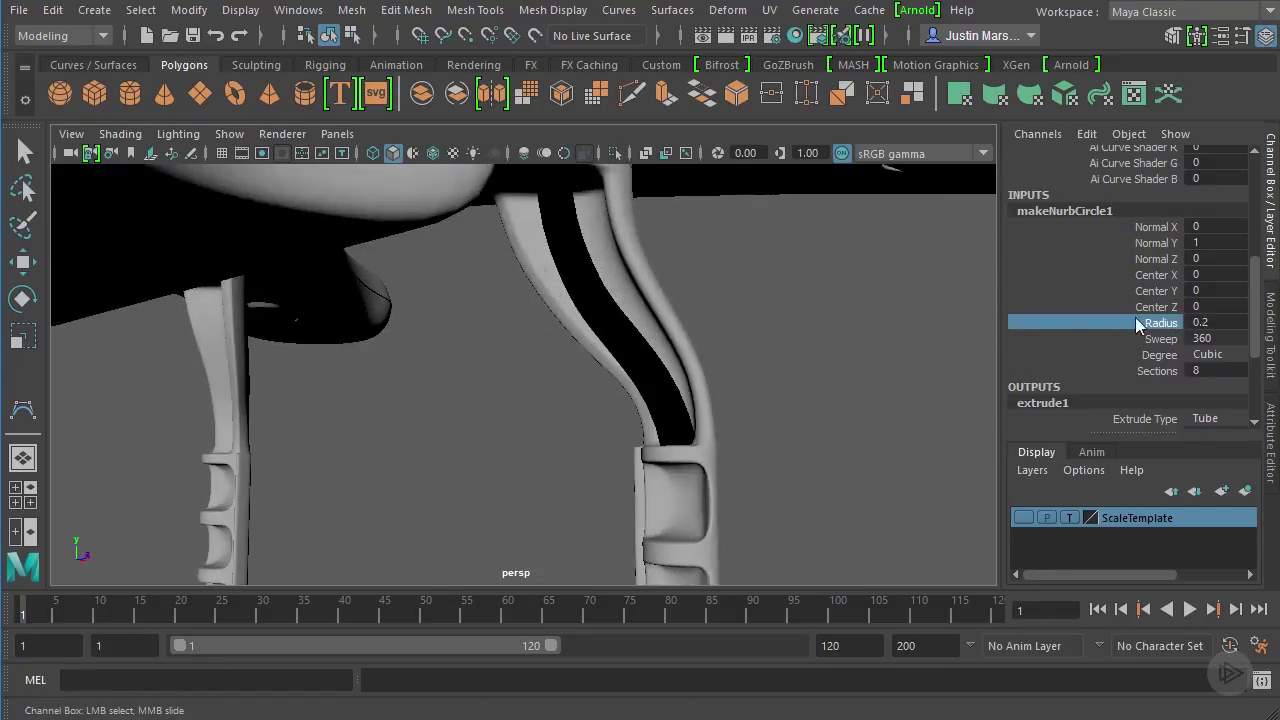
Reduce the profile circle's Radius to 0.1, and further to 0.05, for a thinner cable.
{"action": "left_click", "coordinate": [1222, 324]}
{"action": "type", "text": ".1"}
{"action": "key", "text": "Return"}
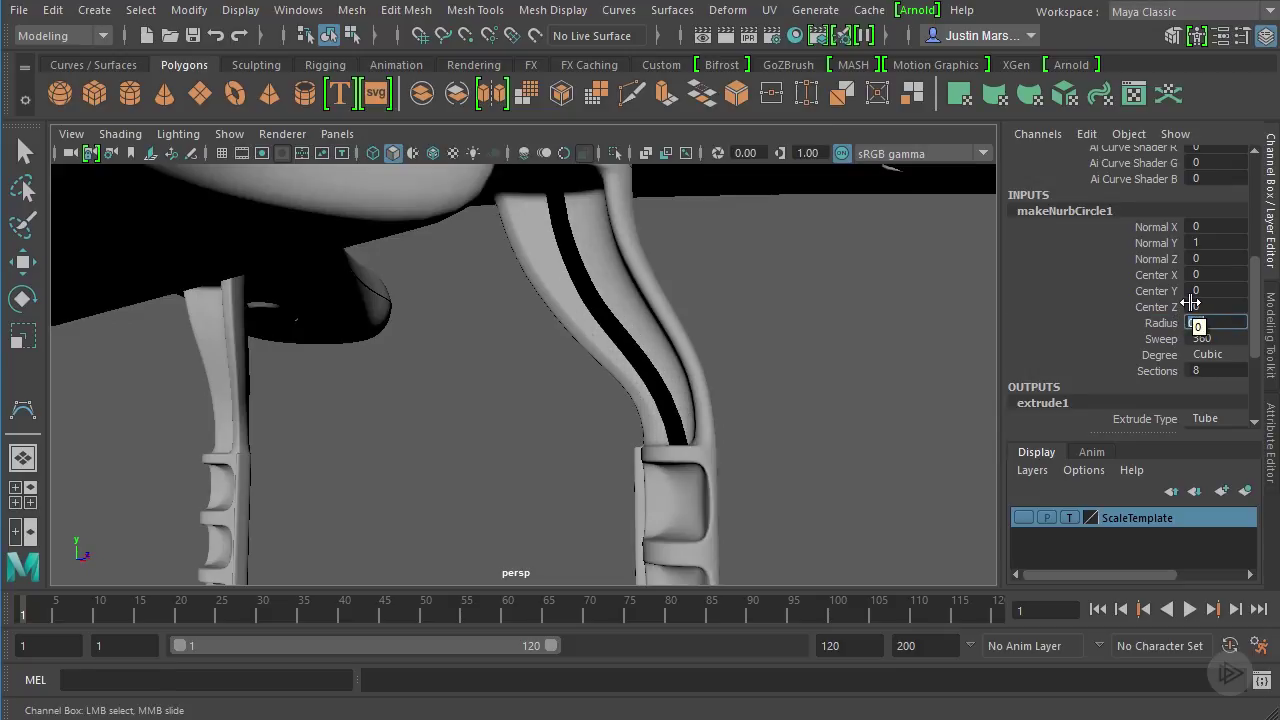
{"action": "left_click_drag", "start_coordinate": [665, 385], "coordinate": [620, 474], "text": "alt"}
{"action": "right_click_drag", "start_coordinate": [620, 474], "coordinate": [760, 451], "text": "alt"}
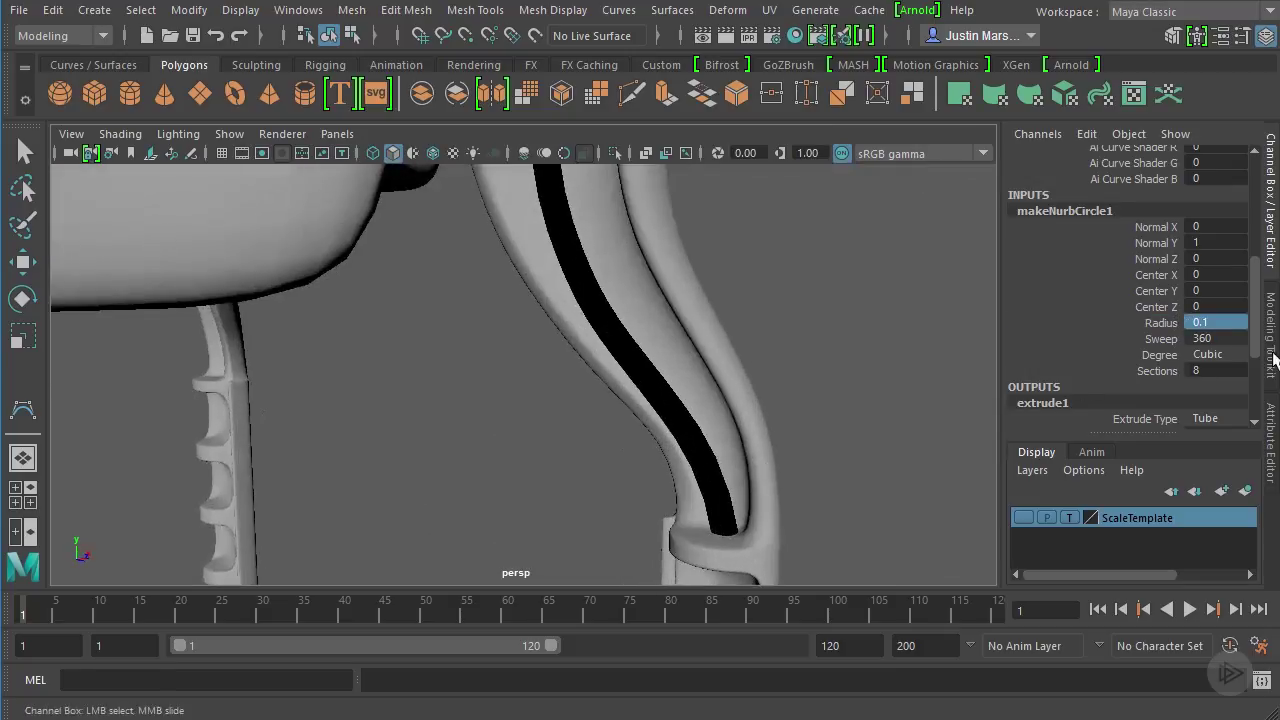
{"action": "left_click", "coordinate": [1212, 322]}
{"action": "type", "text": "0.05"}
{"action": "key", "text": "Return"}
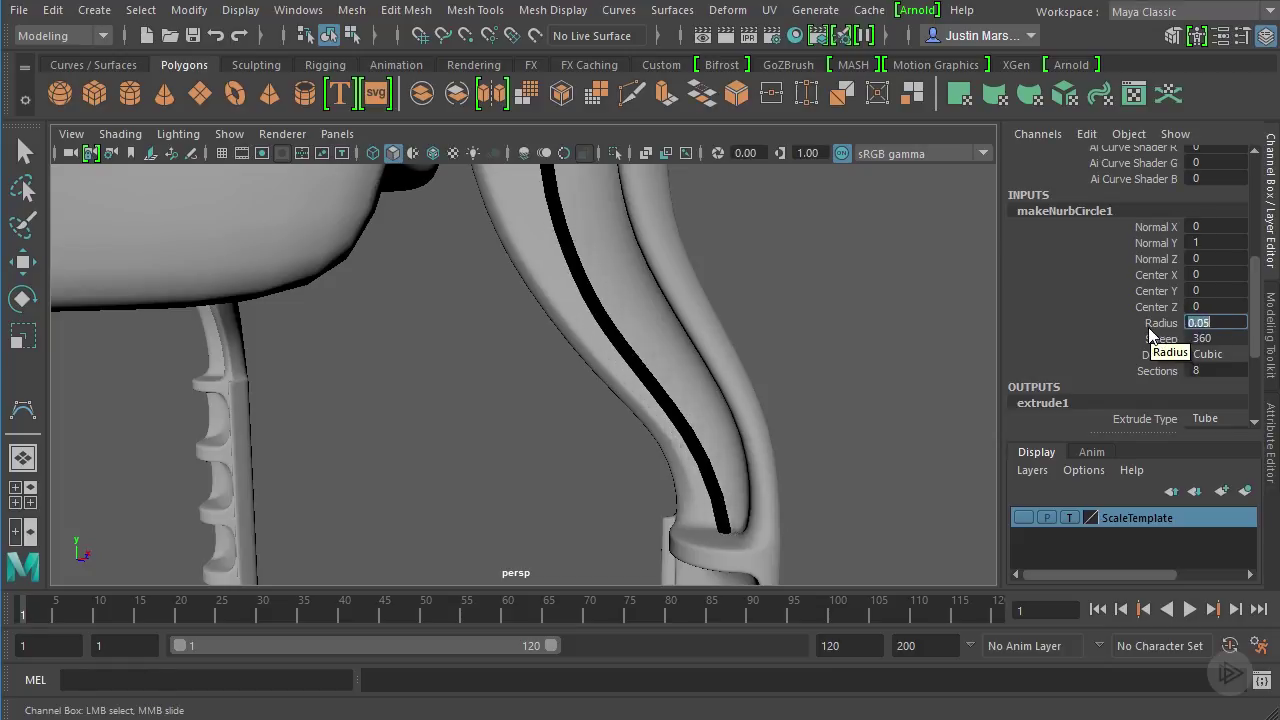
Select the extruded cable surface in the strut's channel and reverse its surface direction.
{"action": "left_click_drag", "start_coordinate": [766, 346], "coordinate": [751, 406], "text": "alt"}
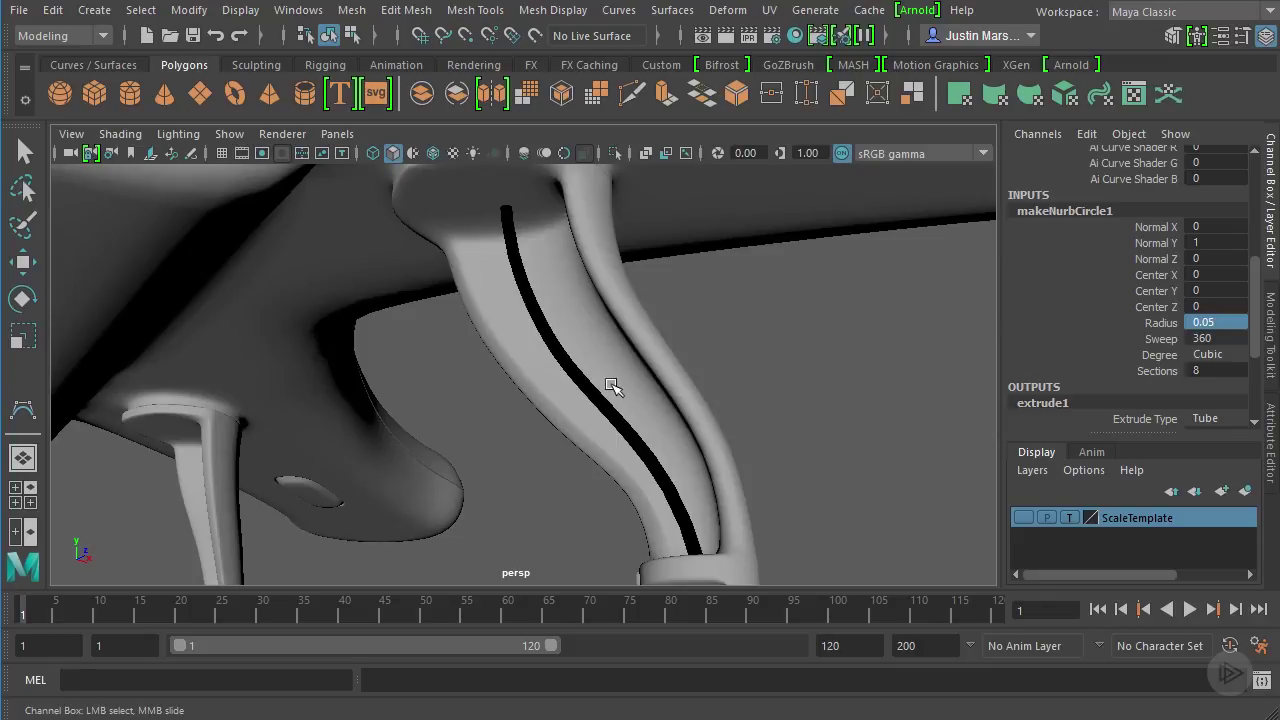
{"action": "left_click_drag", "start_coordinate": [597, 363], "coordinate": [611, 355], "text": "alt"}
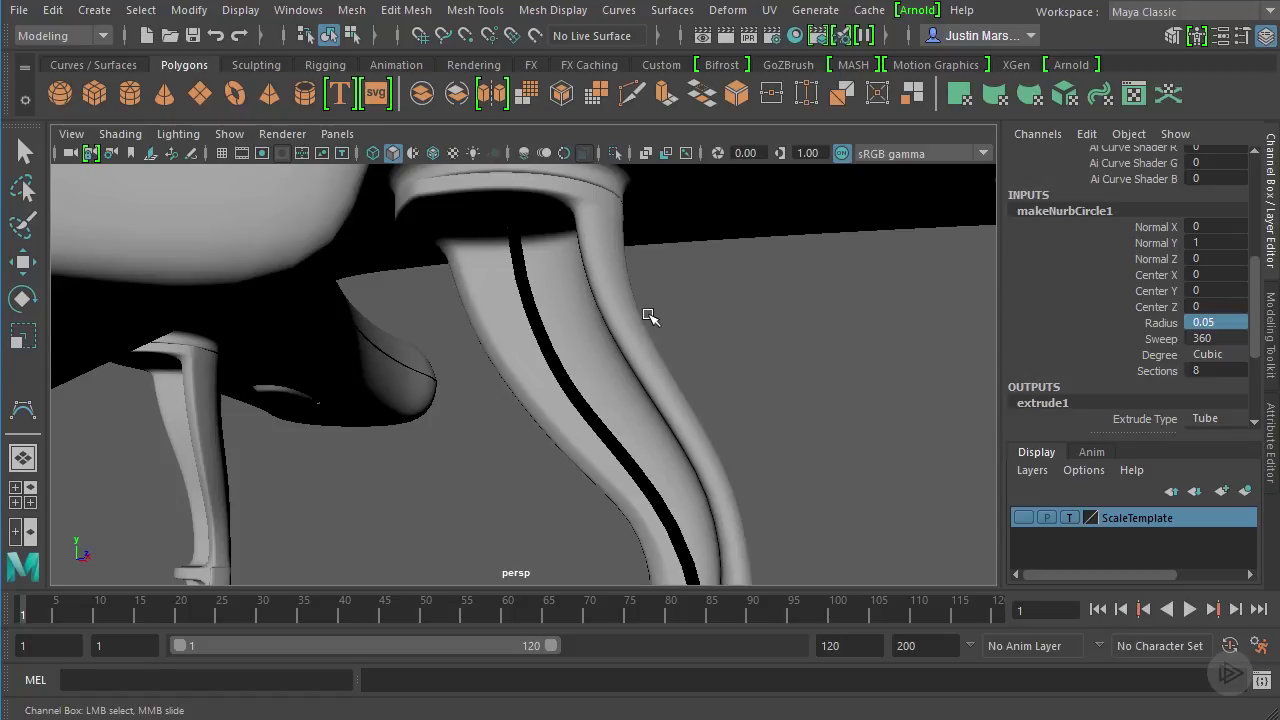
{"action": "left_click", "coordinate": [554, 349]}
{"action": "key", "text": "w"}
{"action": "left_click_drag", "start_coordinate": [740, 297], "coordinate": [689, 234], "text": "alt"}
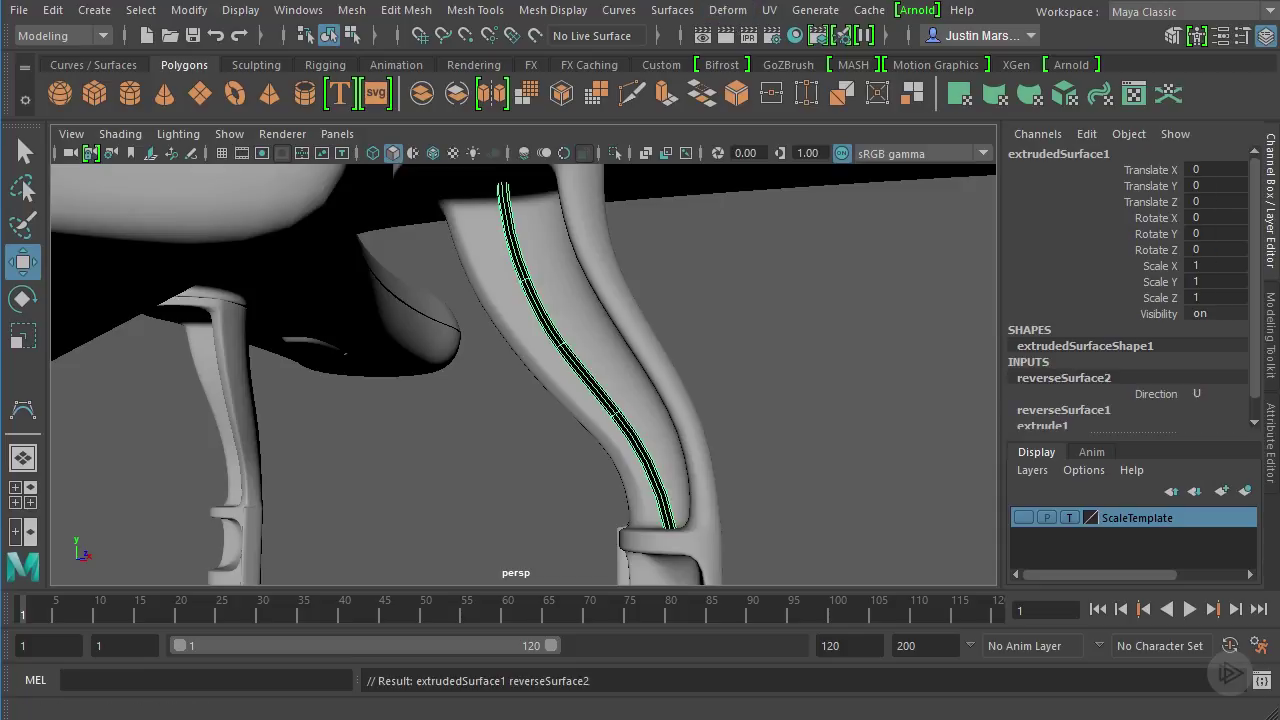
{"action": "left_click", "coordinate": [672, 10]}
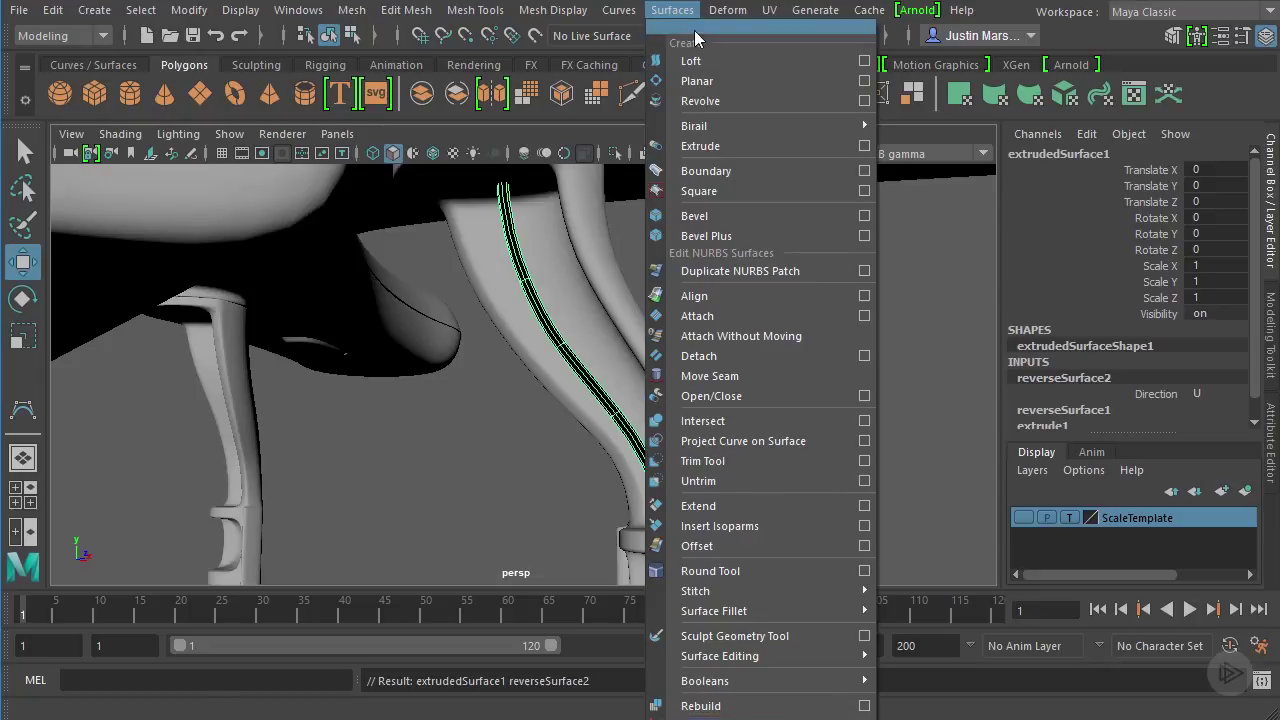
{"action": "mouse_move", "coordinate": [728, 12]}
{"action": "mouse_move", "coordinate": [678, 14]}
{"action": "double_click", "coordinate": [709, 28]}
{"action": "left_click_drag", "start_coordinate": [726, 8], "coordinate": [728, 0]}
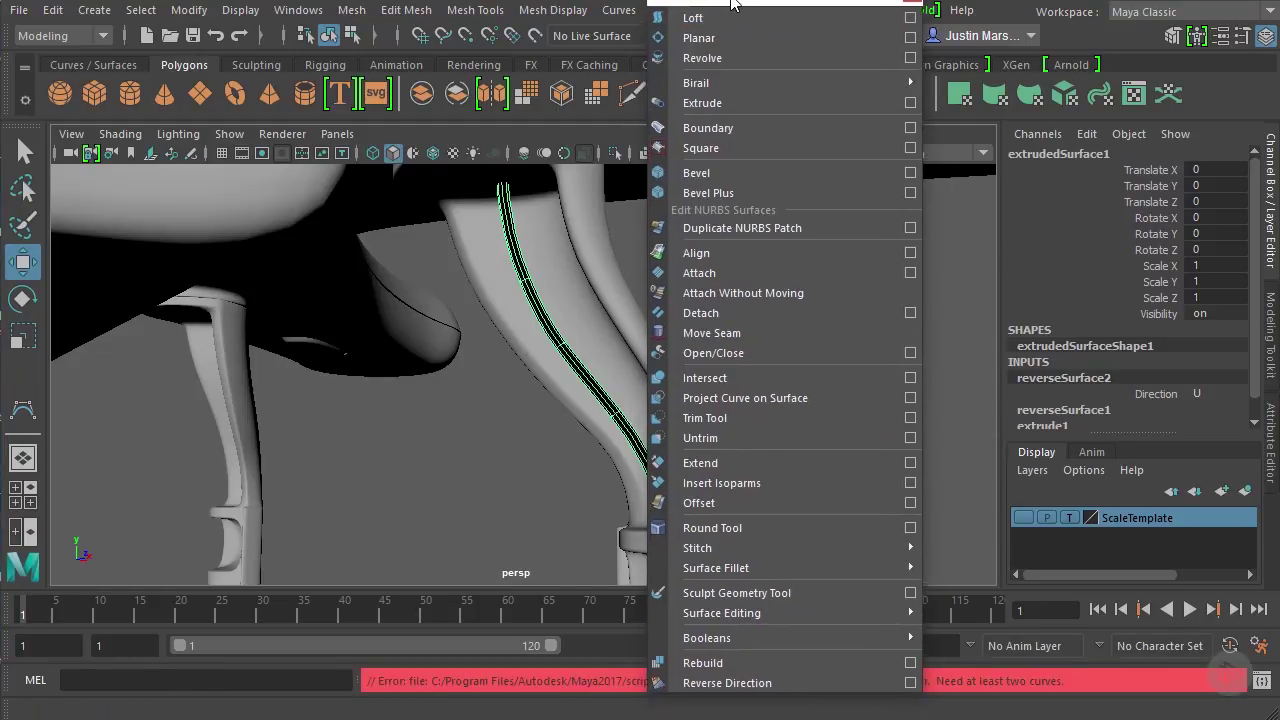
{"action": "left_click", "coordinate": [722, 686]}
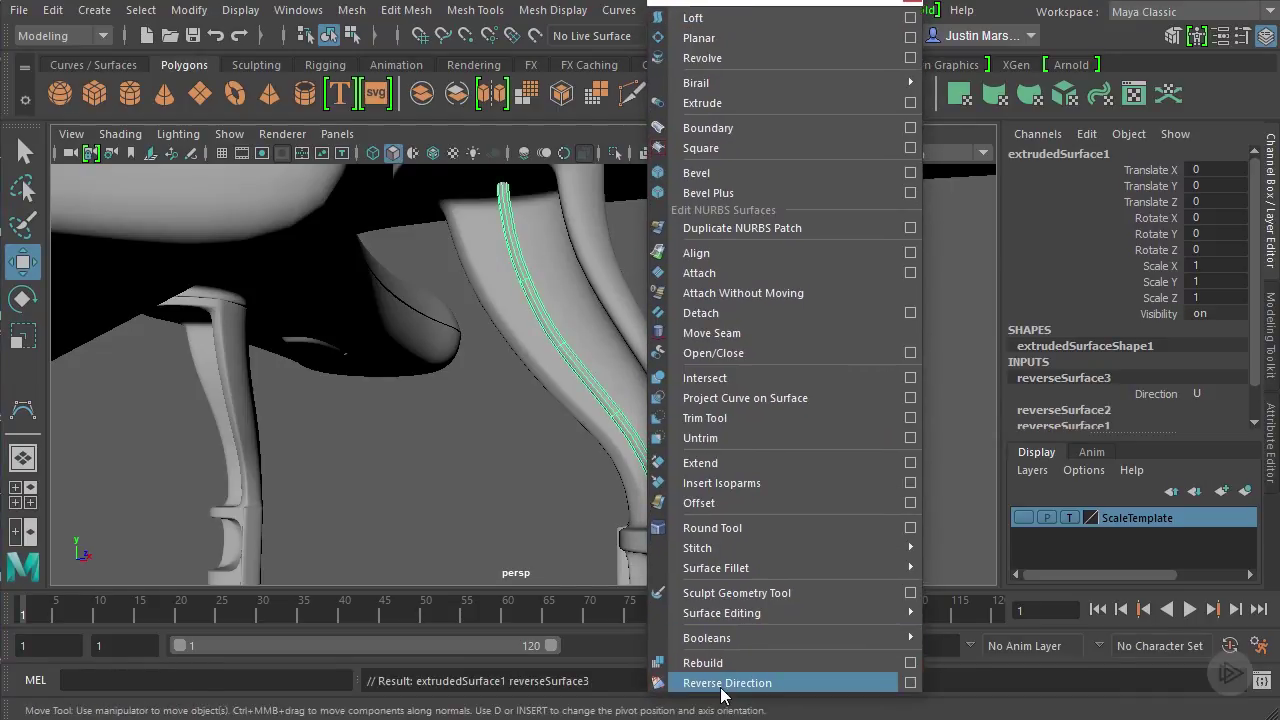
{"action": "left_click", "coordinate": [921, 9]}
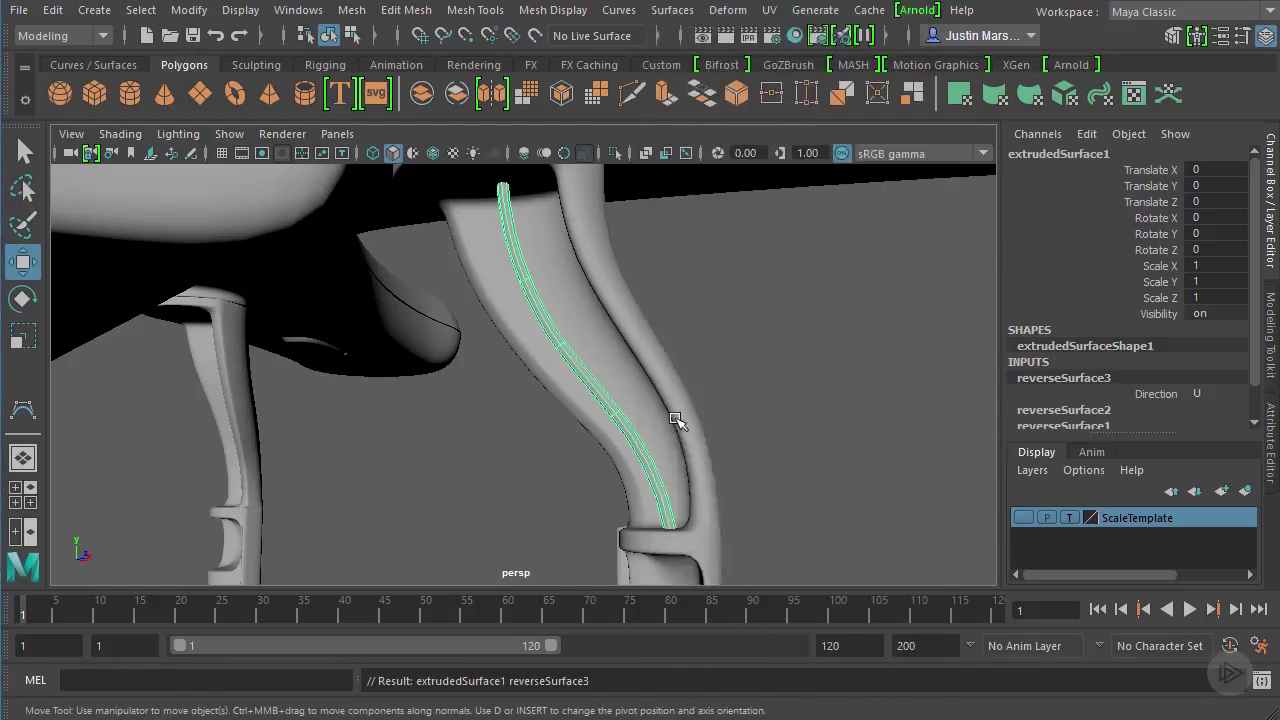
Delete the construction history of the extruded cable surface in the strut's channel.
{"action": "left_click", "coordinate": [650, 395]}
{"action": "left_click", "coordinate": [611, 408]}
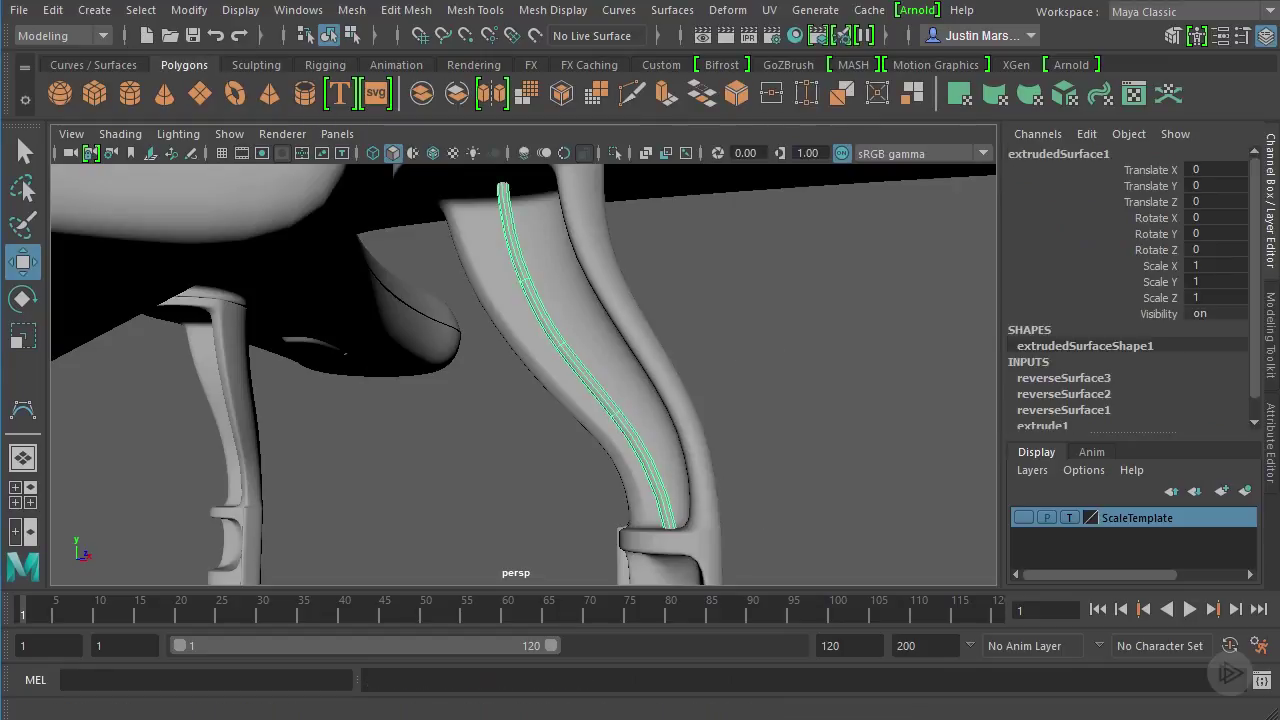
{"action": "left_click", "coordinate": [50, 11]}
{"action": "mouse_move", "coordinate": [135, 247]}
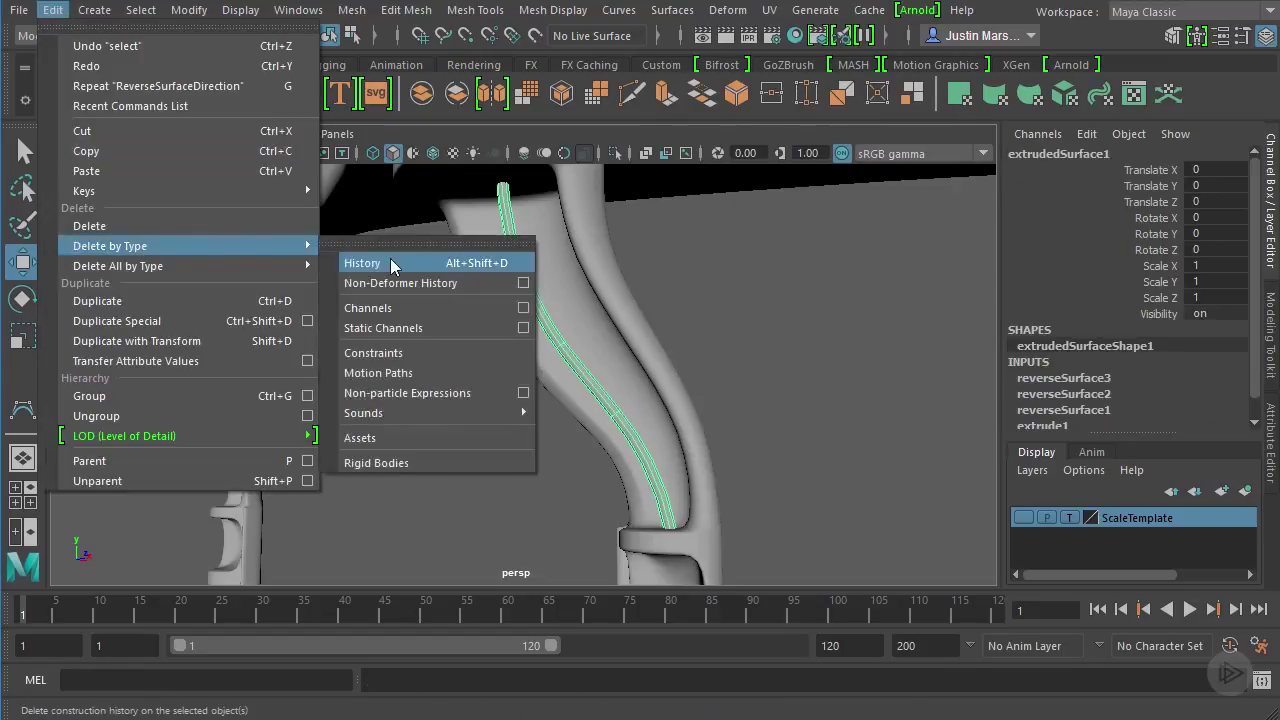
{"action": "left_click", "coordinate": [345, 245]}
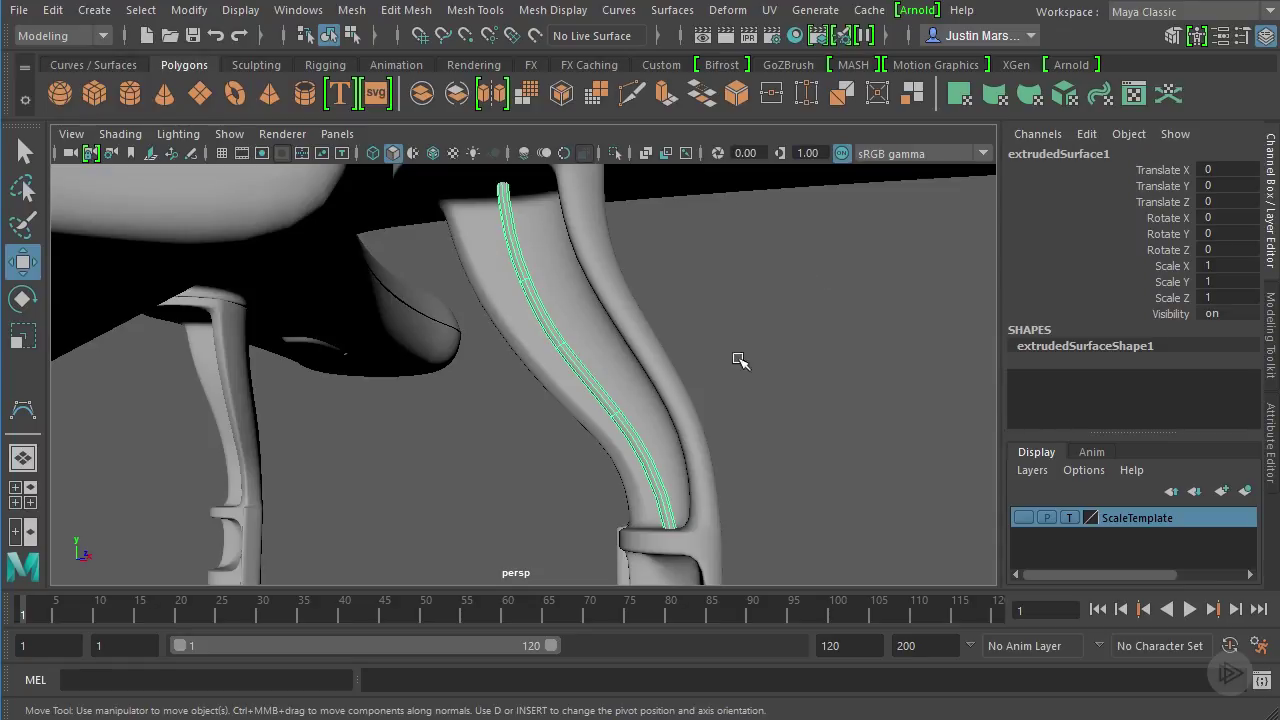
Duplicate the cable surface and set the copy's Scale Z to -1 to mirror it onto the opposite strut.
{"action": "mouse_move", "coordinate": [737, 360]}
{"action": "left_mouse_down", "text": "alt"}
{"action": "mouse_move", "coordinate": [563, 331]}
{"action": "mouse_move", "coordinate": [660, 330]}
{"action": "mouse_move", "coordinate": [771, 351]}
{"action": "mouse_move", "coordinate": [700, 297]}
{"action": "mouse_move", "coordinate": [747, 372]}
{"action": "left_mouse_up", "text": "alt"}
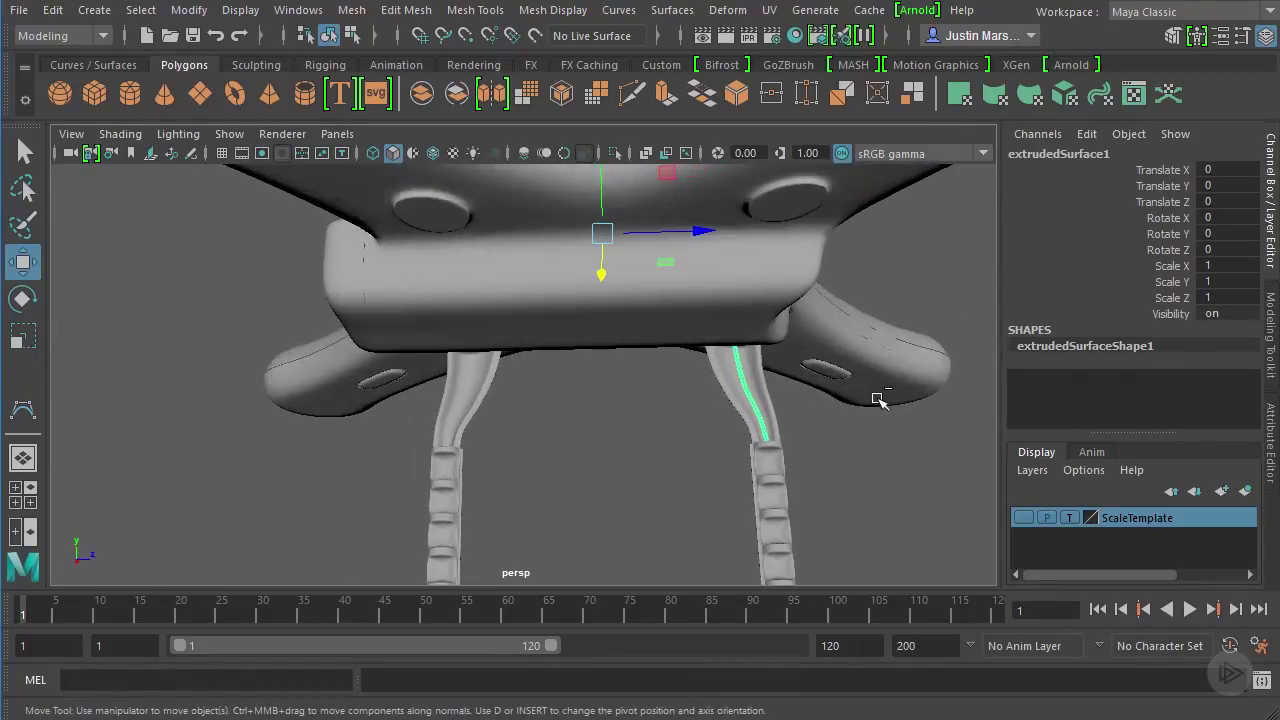
{"action": "key", "text": "ctrl+d"}
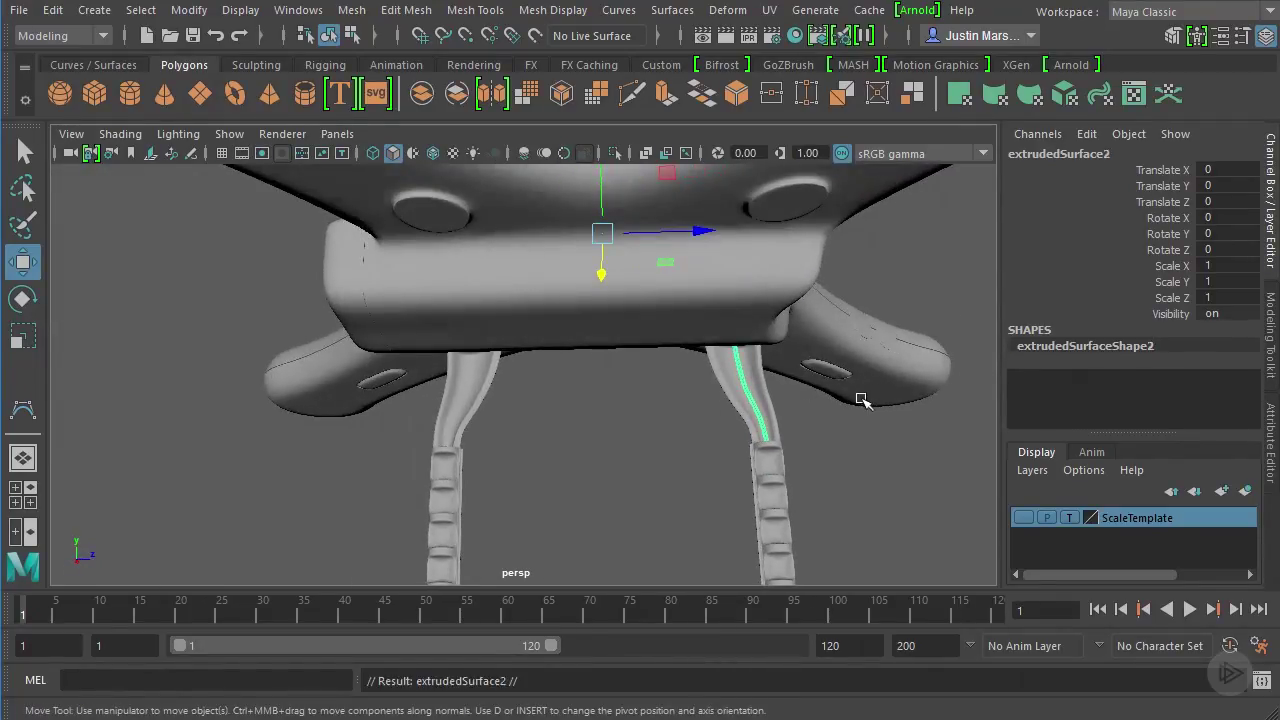
{"action": "double_click", "coordinate": [1222, 297]}
{"action": "type", "text": "-1"}
{"action": "key", "text": "Return"}
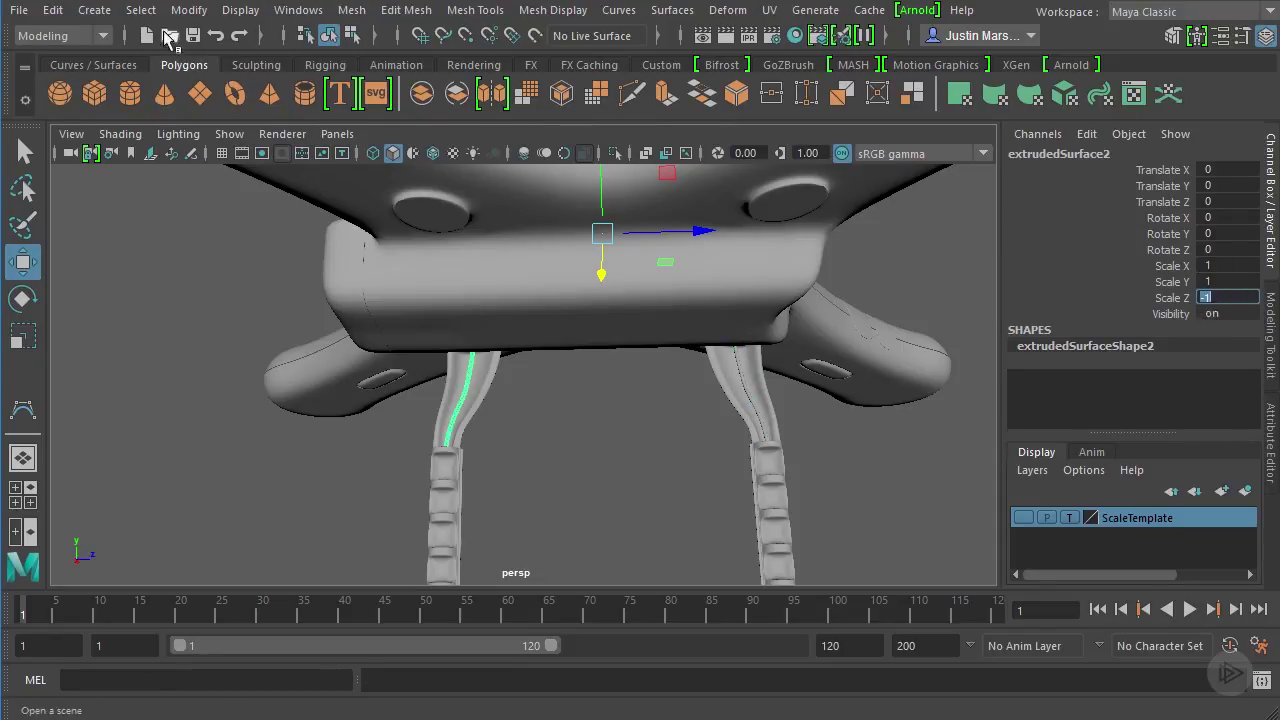
Freeze the mirrored cable's transformations and reverse its surface direction.
{"action": "left_click", "coordinate": [190, 10]}
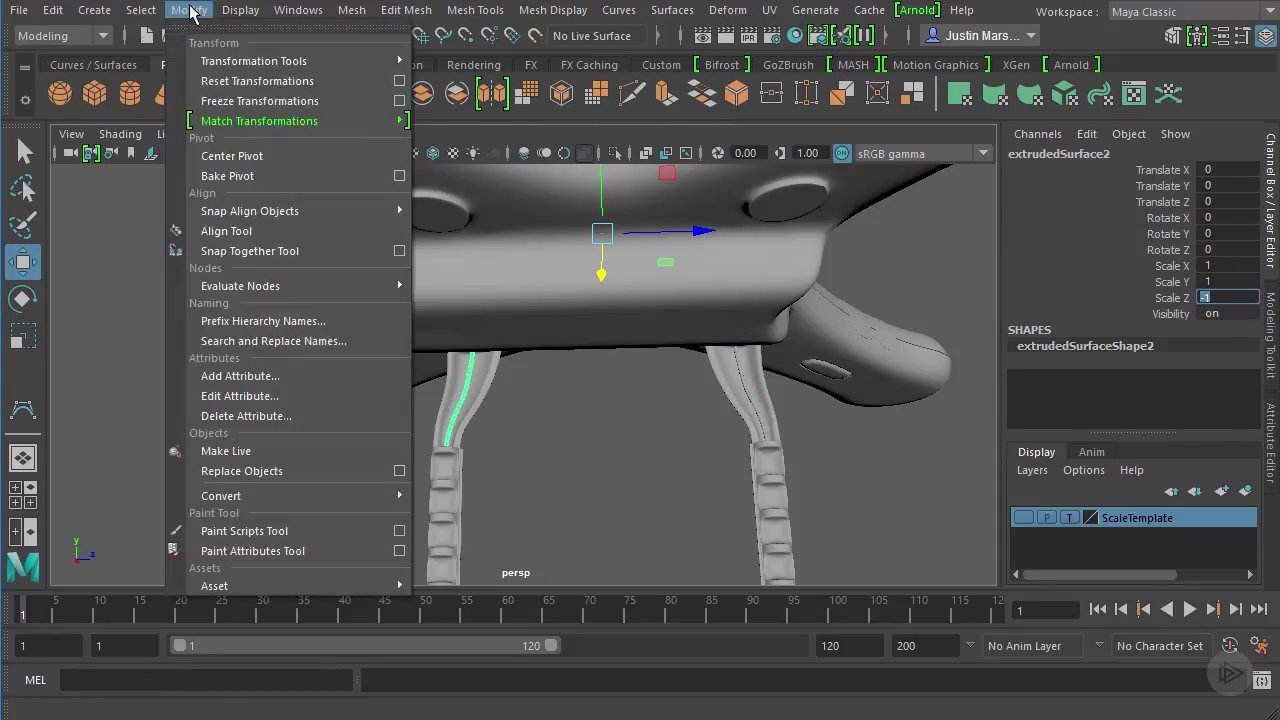
{"action": "left_click", "coordinate": [338, 101]}
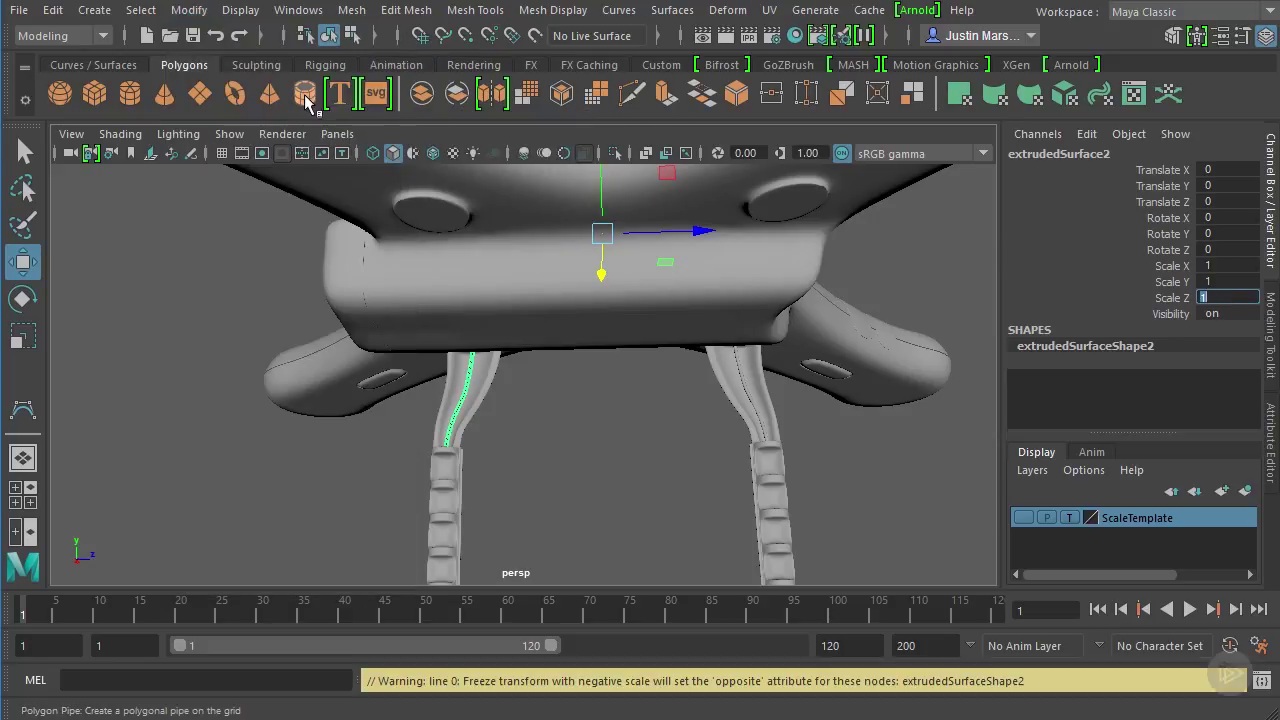
{"action": "left_click", "coordinate": [612, 430]}
{"action": "scroll", "coordinate": [540, 420], "scroll_direction": "up", "scroll_amount": 5}
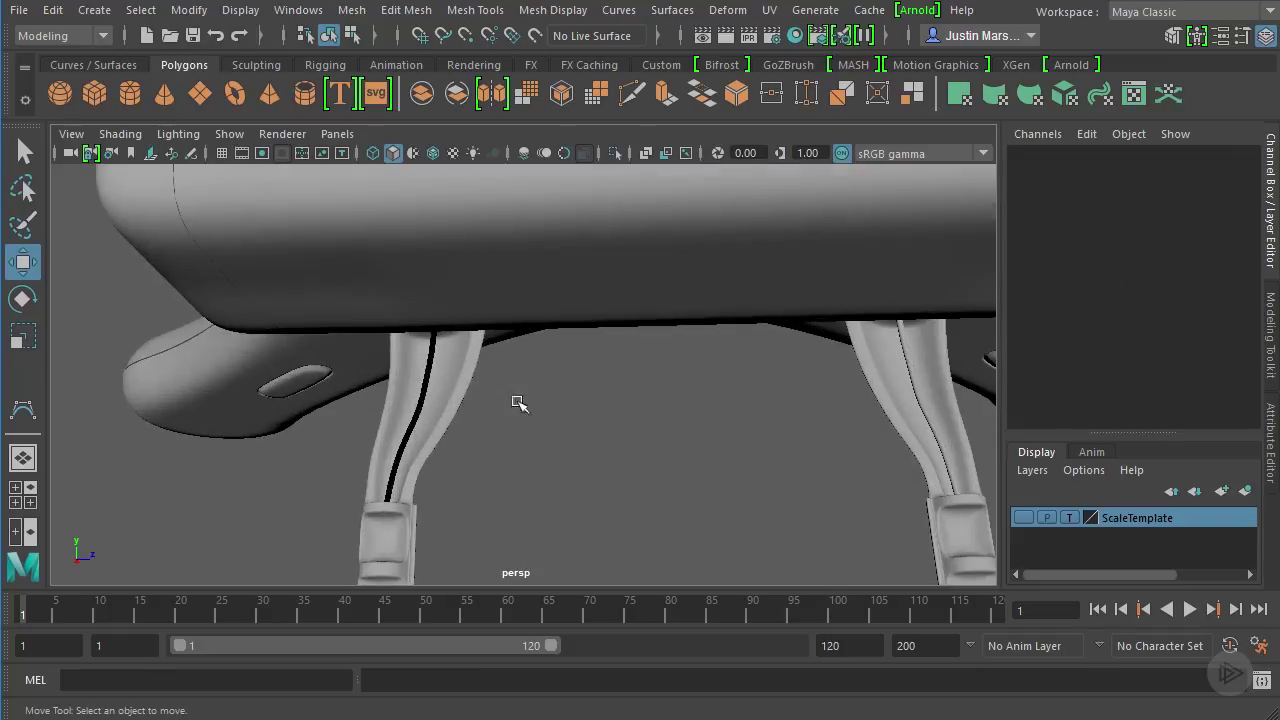
{"action": "left_click", "coordinate": [424, 393]}
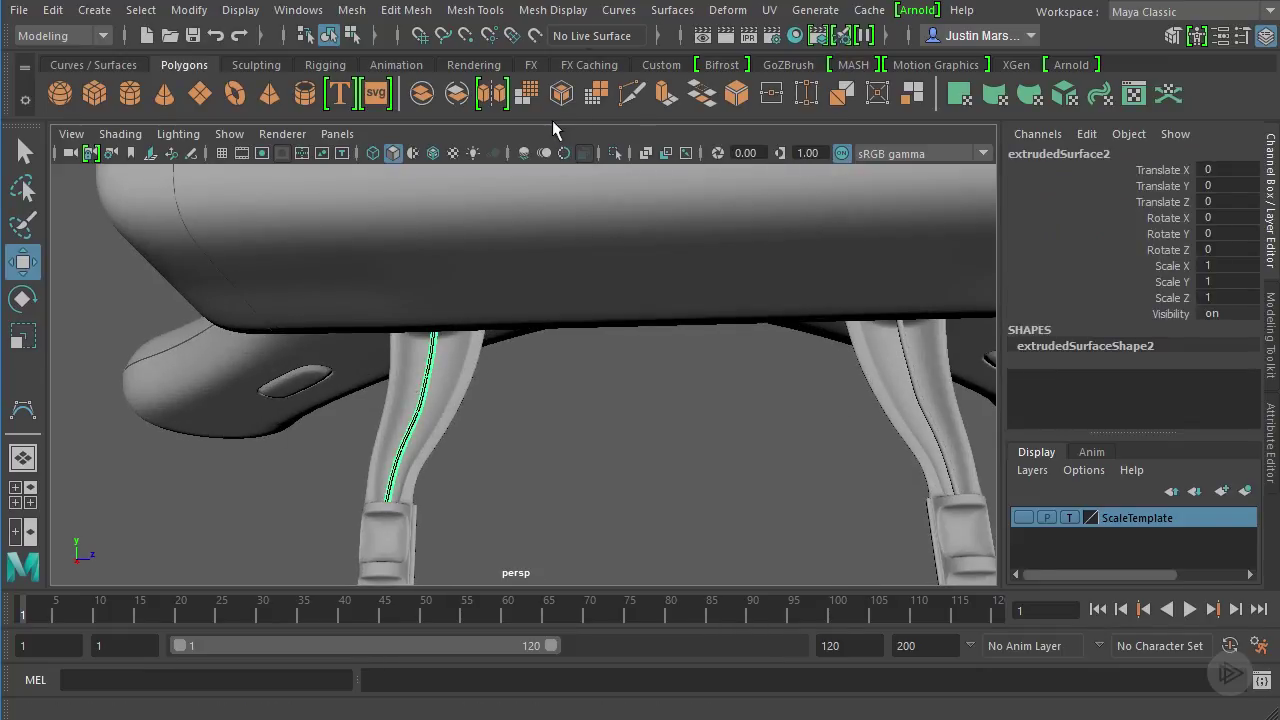
{"action": "left_click", "coordinate": [672, 10]}
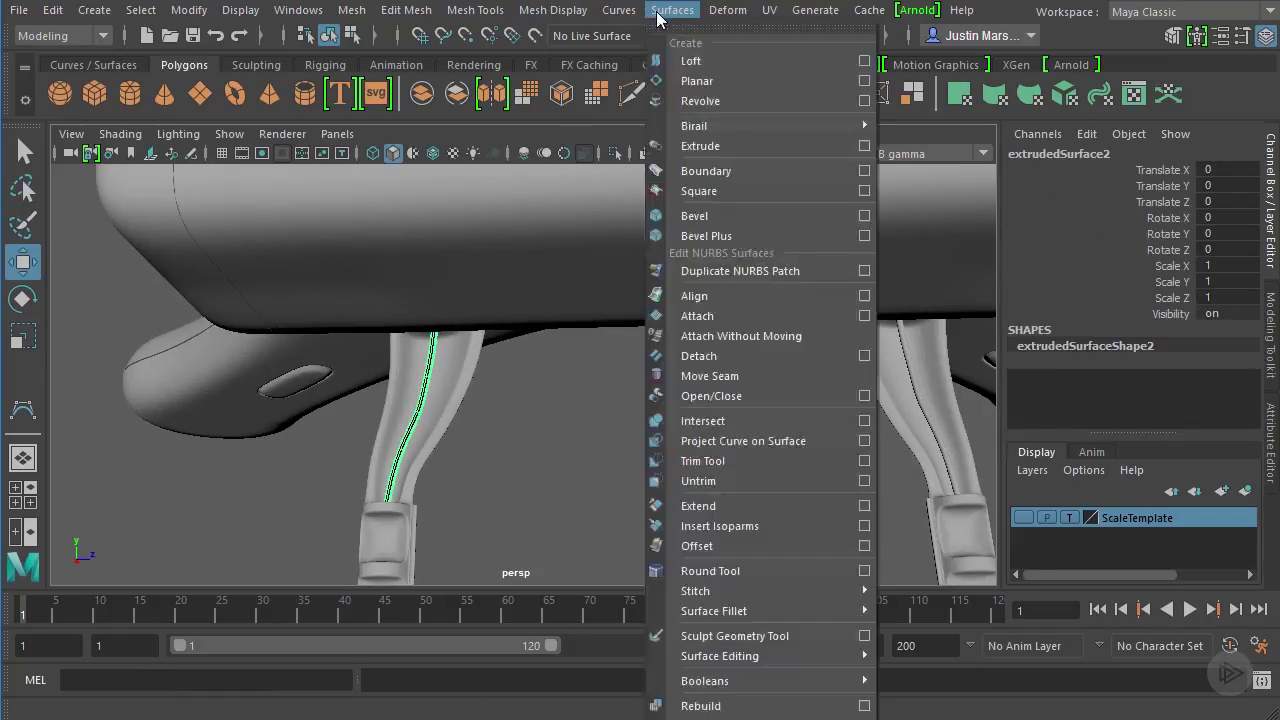
{"action": "left_click", "coordinate": [735, 717]}
{"action": "left_click", "coordinate": [695, 491]}
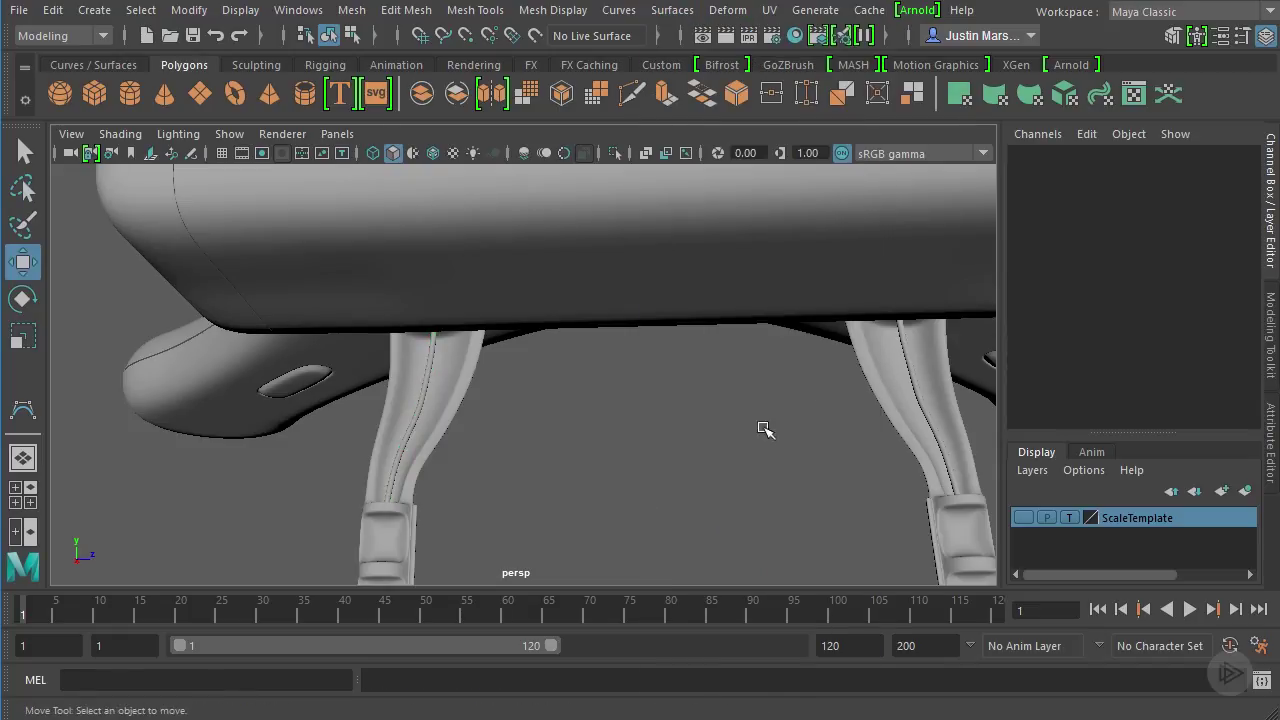
Examine the landing gear with its two cables from several angles around the drone.
{"action": "right_click_drag", "start_coordinate": [924, 419], "coordinate": [806, 413], "text": "alt"}
{"action": "left_click_drag", "start_coordinate": [806, 413], "coordinate": [783, 285], "text": "alt"}
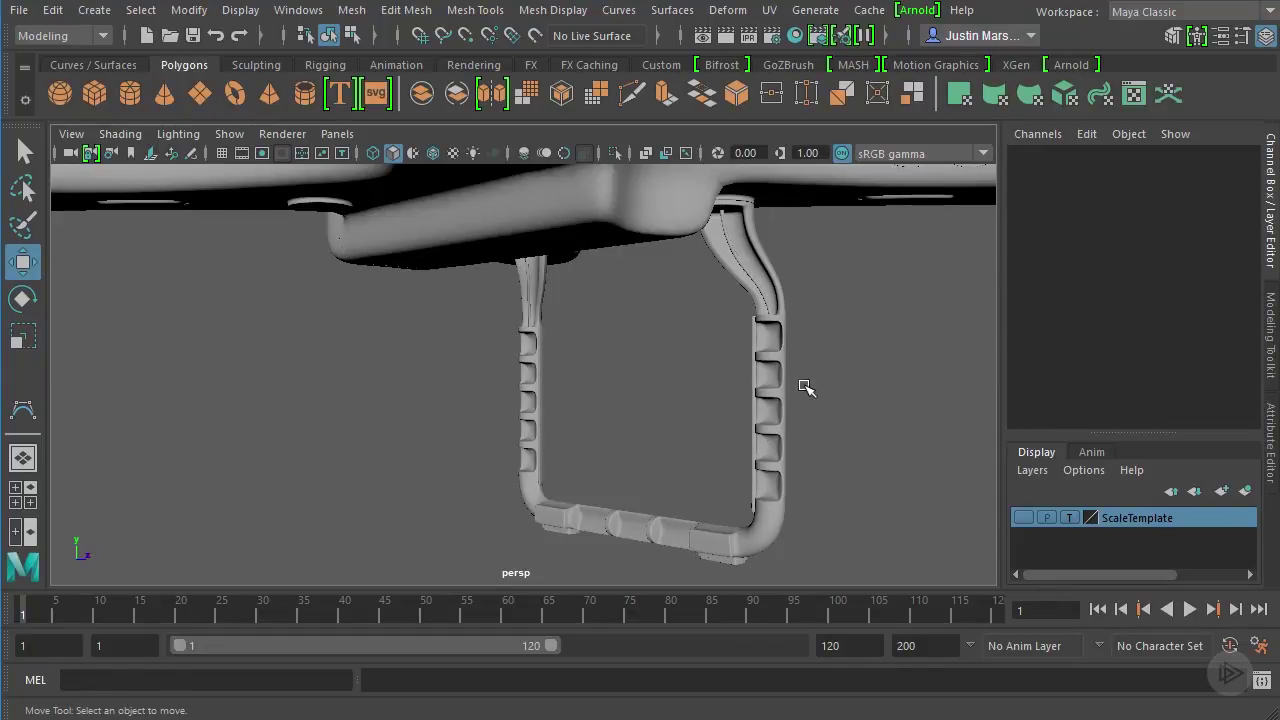
{"action": "left_click_drag", "start_coordinate": [806, 388], "coordinate": [560, 406], "text": "alt"}
{"action": "middle_click_drag", "start_coordinate": [560, 406], "coordinate": [606, 357], "text": "alt"}
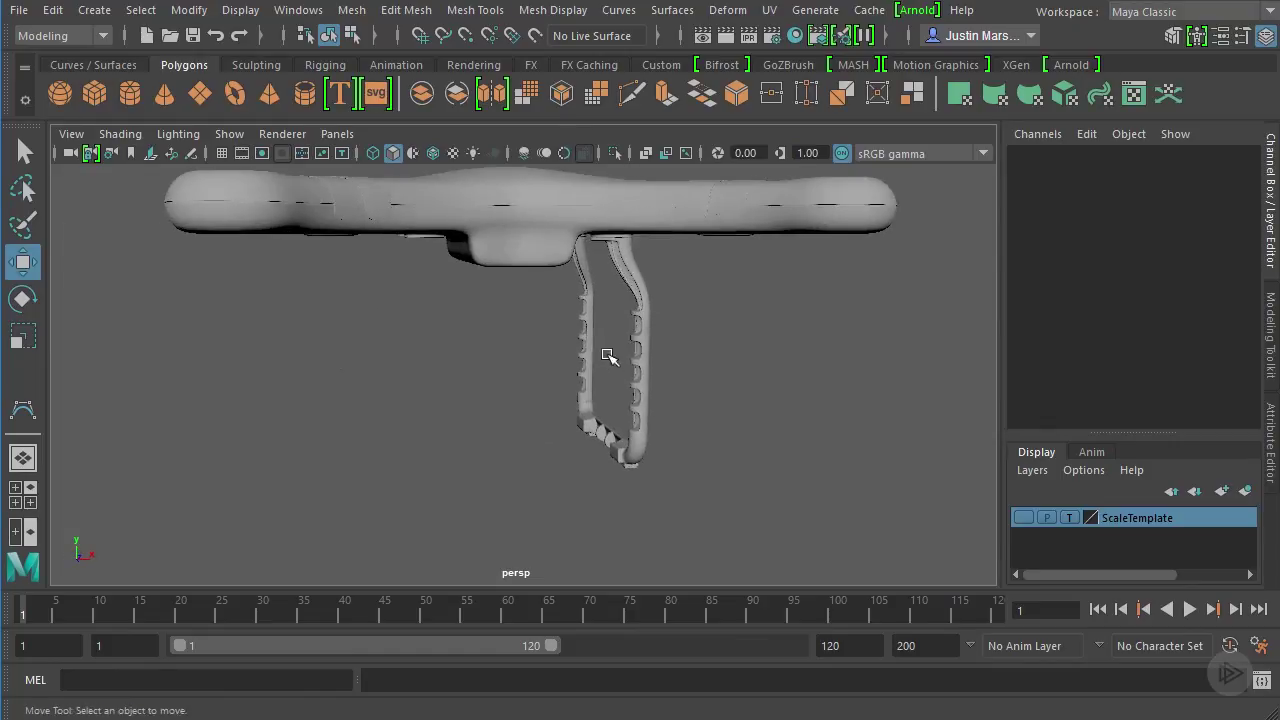
{"action": "right_click_drag", "start_coordinate": [606, 357], "coordinate": [787, 366], "text": "alt"}
{"action": "left_click_drag", "start_coordinate": [787, 367], "coordinate": [827, 378], "text": "alt"}
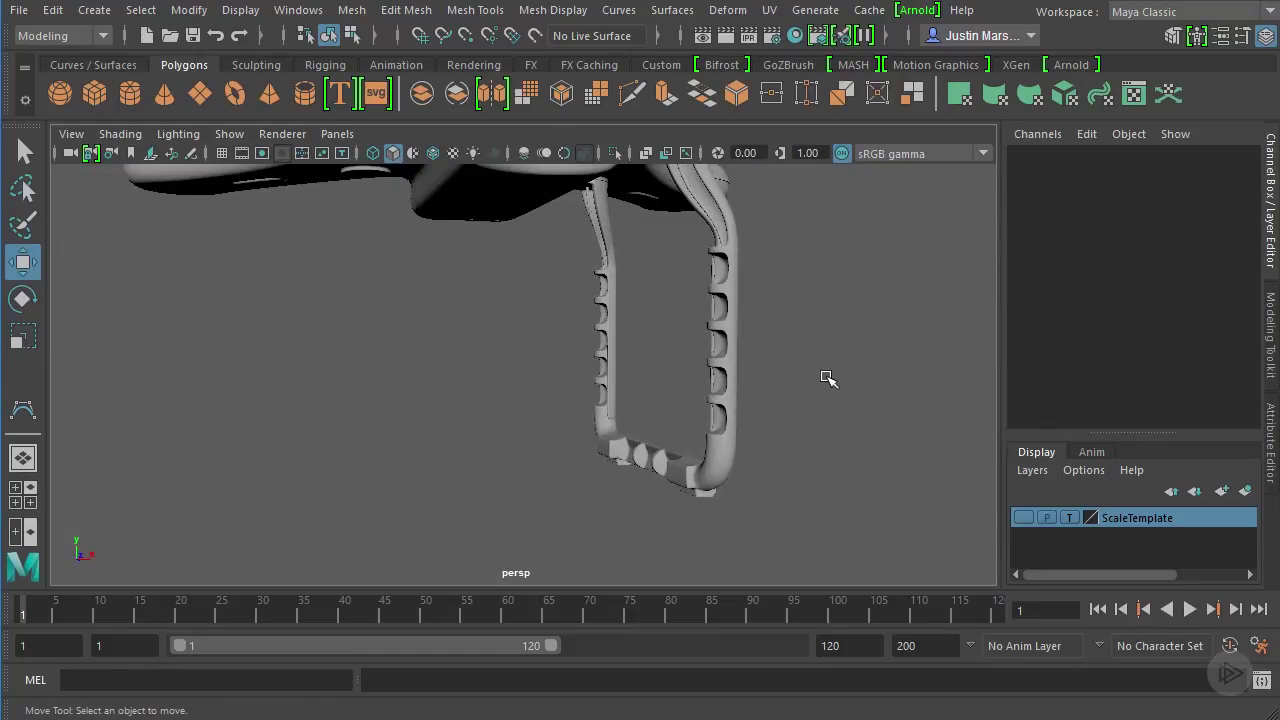